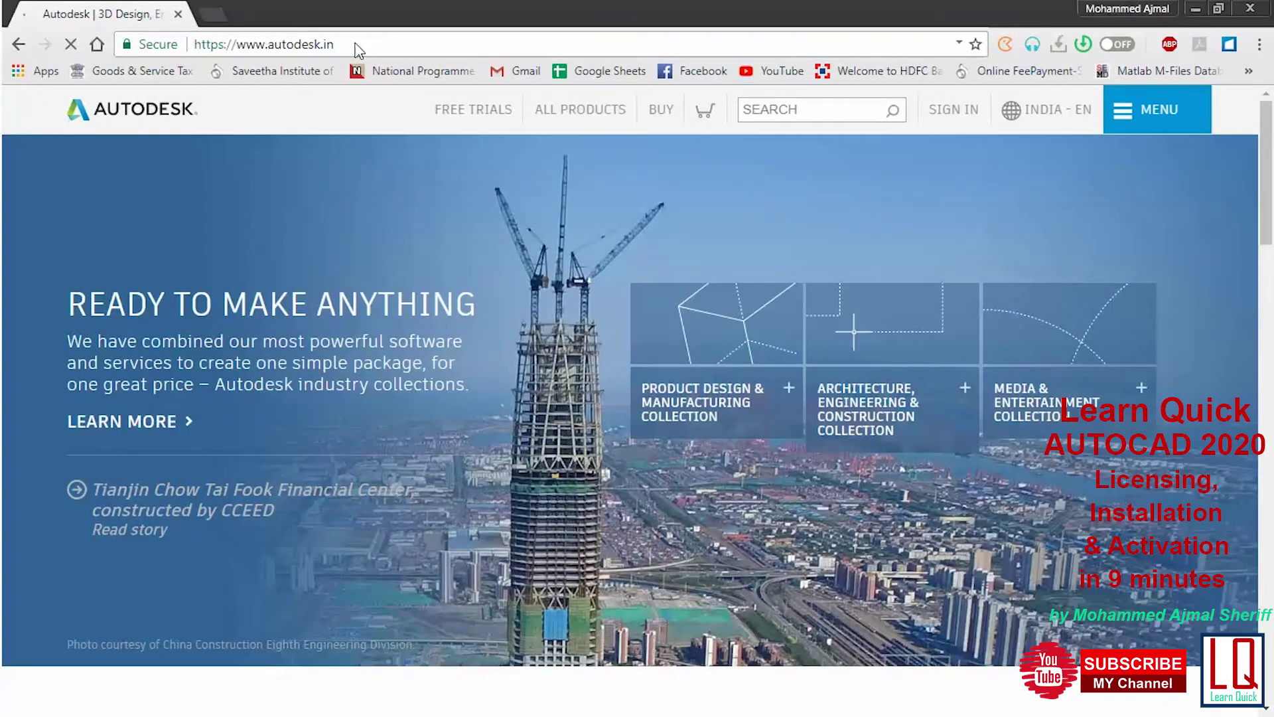
Go to the Autodesk account sign-in page from the SIGN IN menu on autodesk.in
click(950, 116)
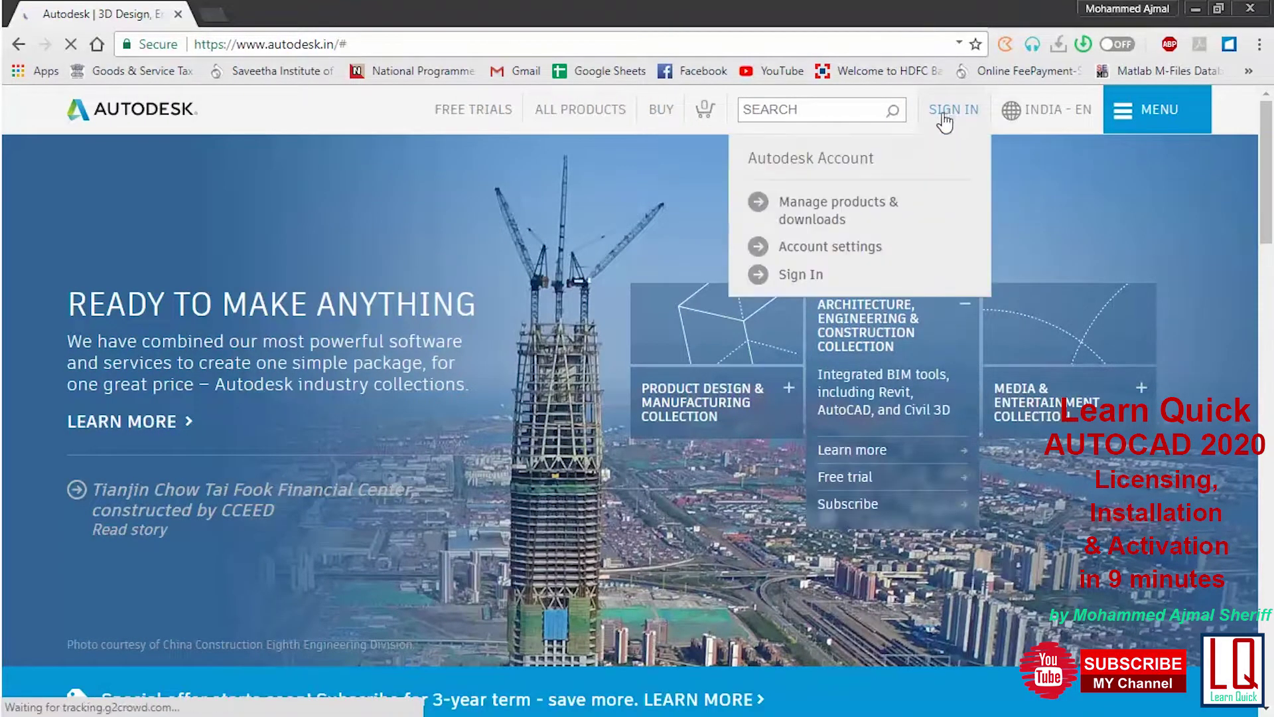
click(788, 280)
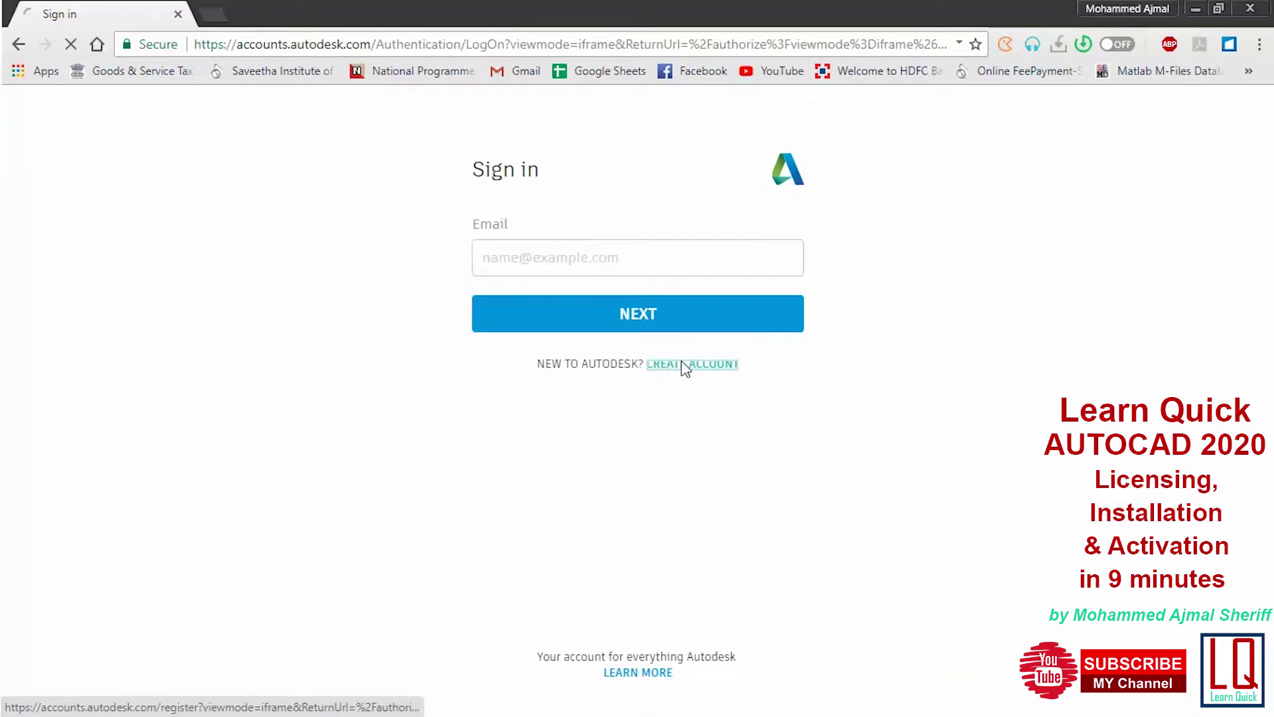
Start a new Autodesk account and enter the first name, last name and e-mail twice
click(683, 370)
click(533, 246)
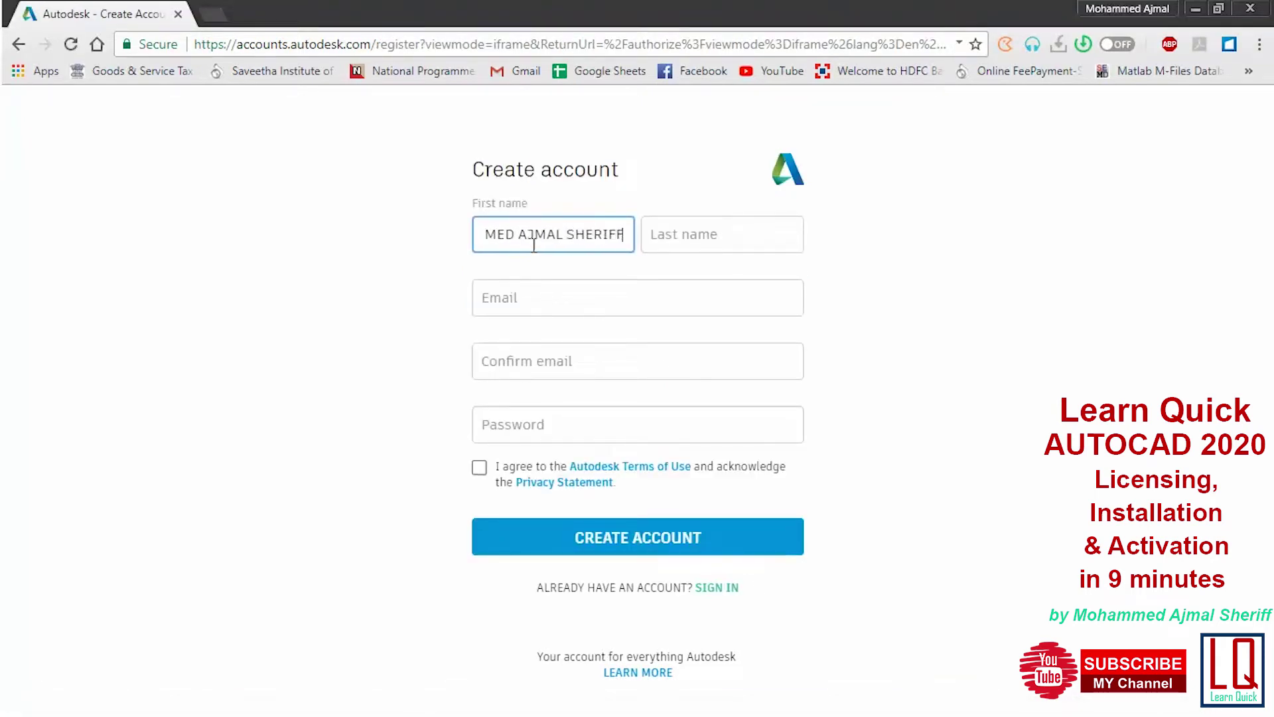
key(Tab)
text(F)
key(Tab)
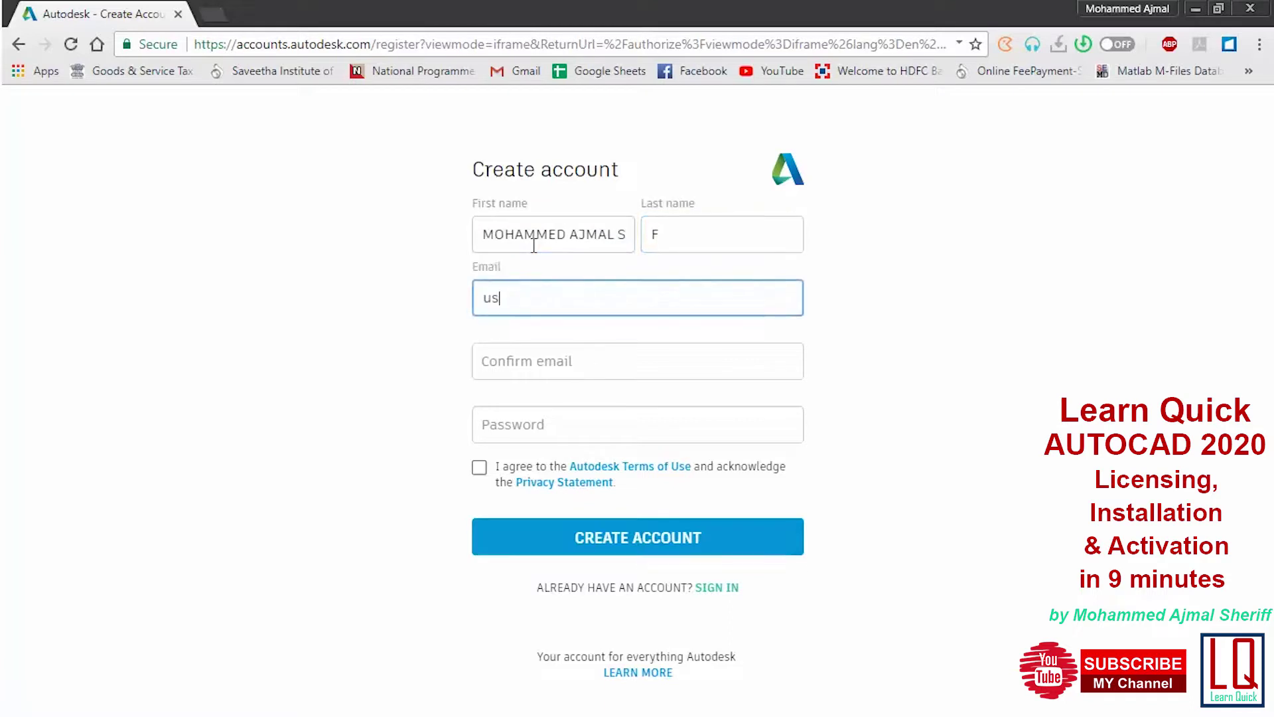
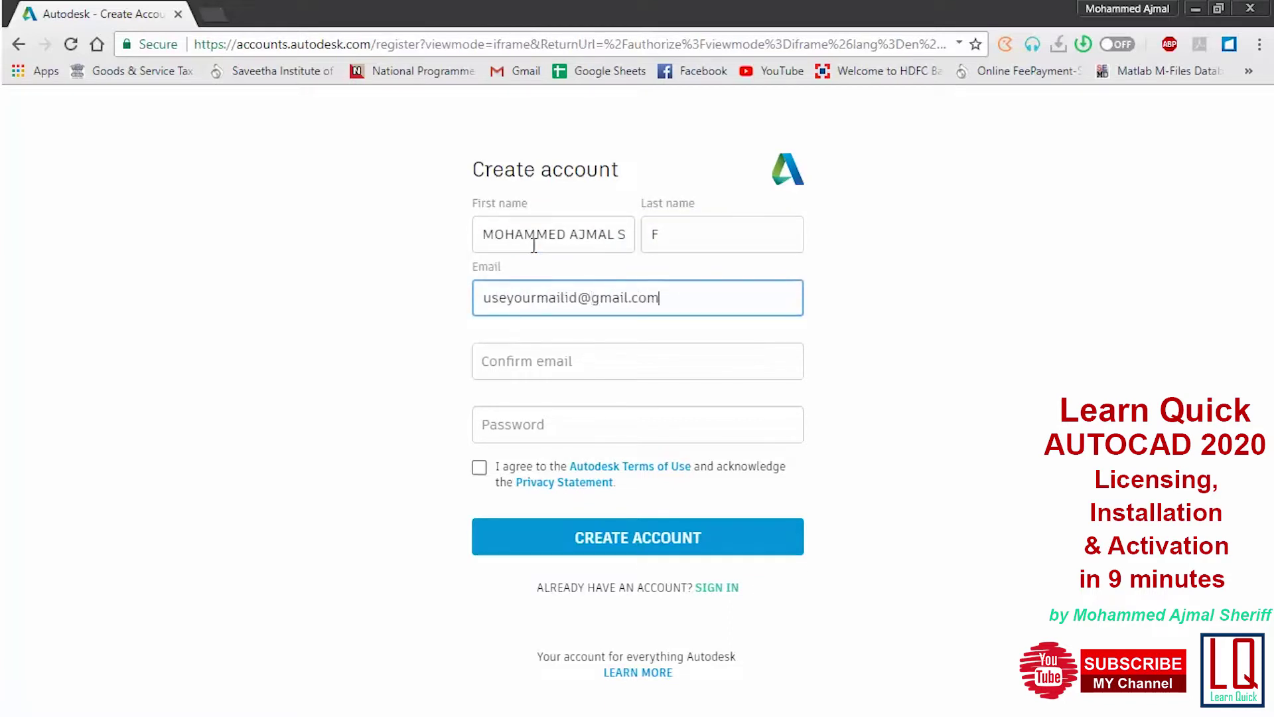
key(Tab)
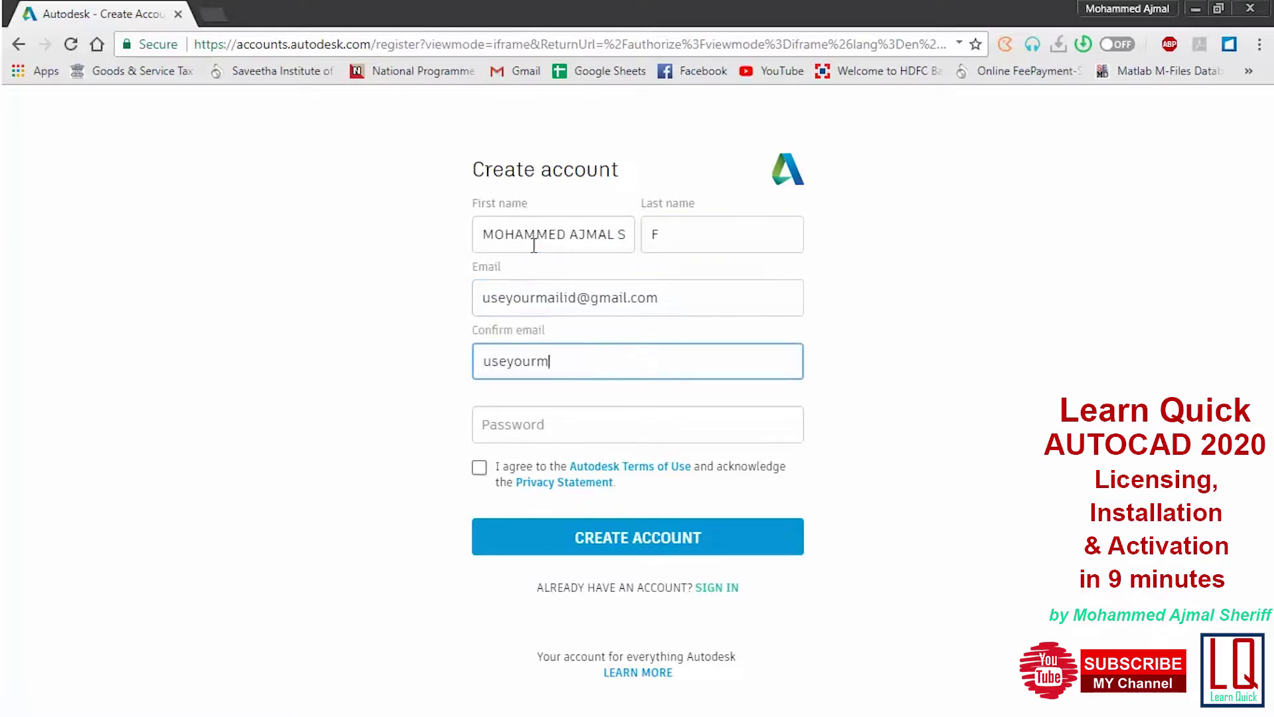
Set the account password, accept the terms of use and finish creating the account
key(Tab)
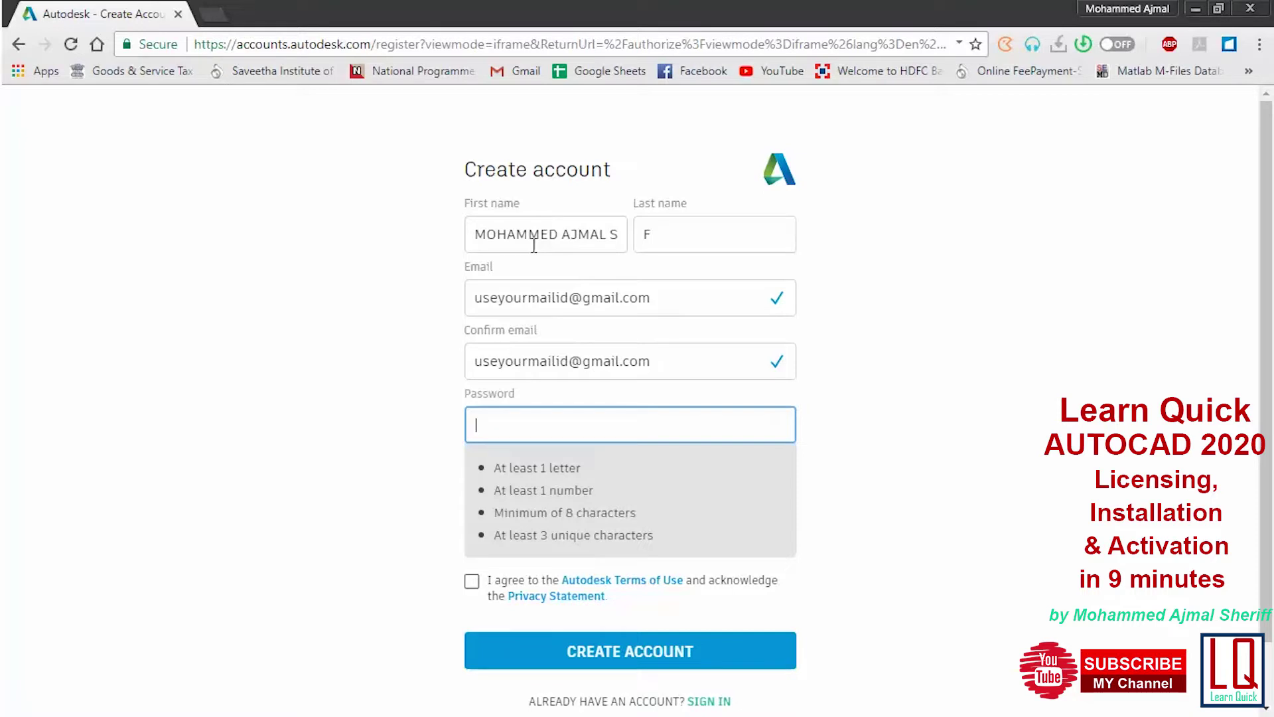
text(••••••••••••)
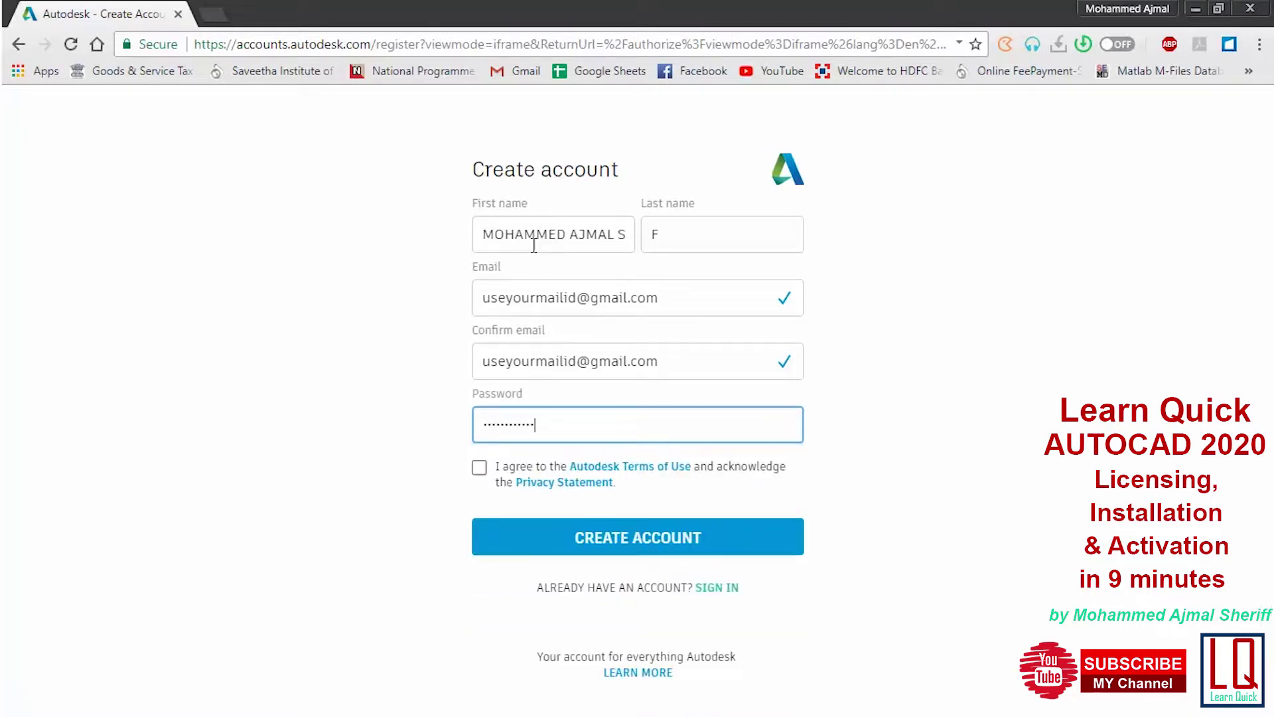
click(479, 469)
click(583, 545)
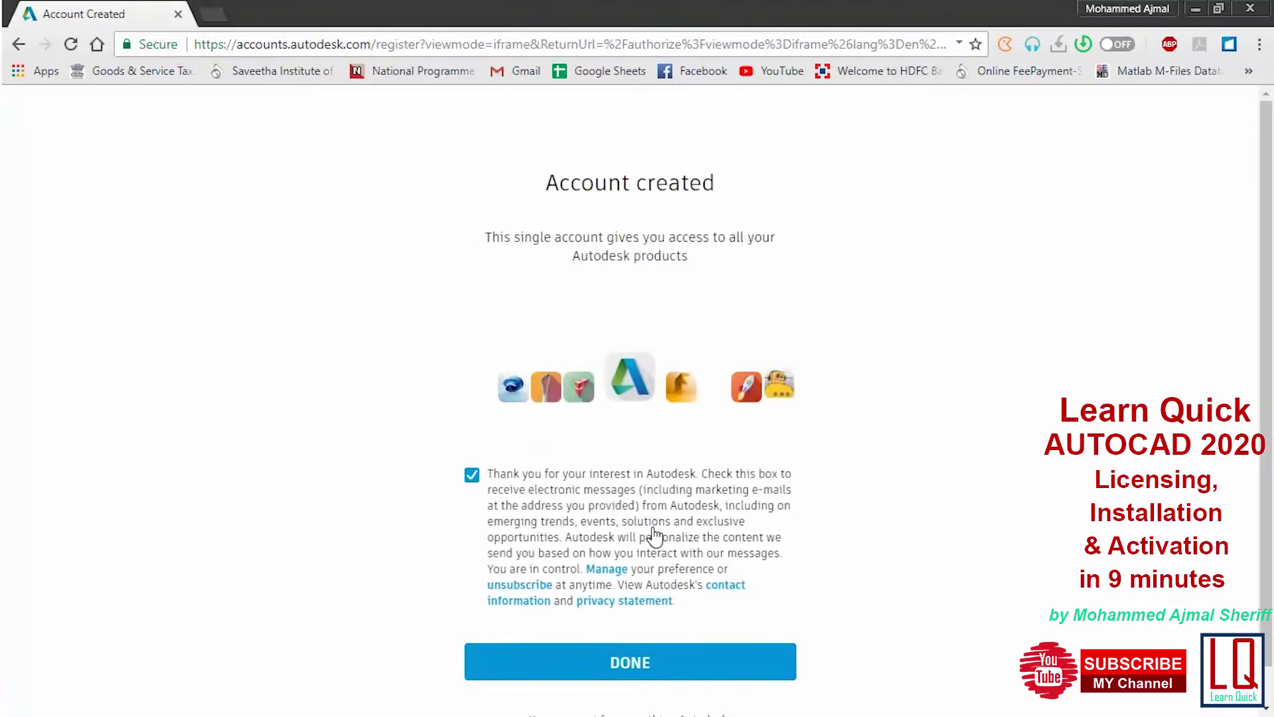
click(618, 662)
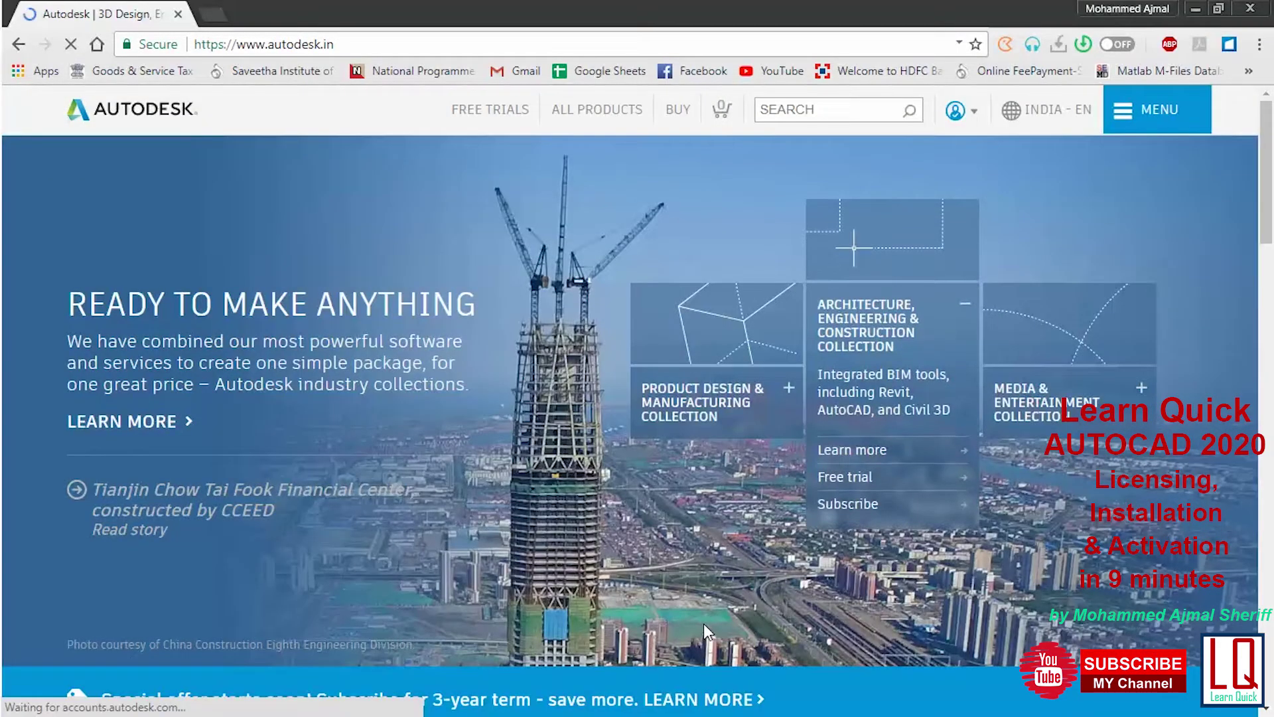
Go to Downloads > Free student software and open the AutoCAD student page
click(1135, 111)
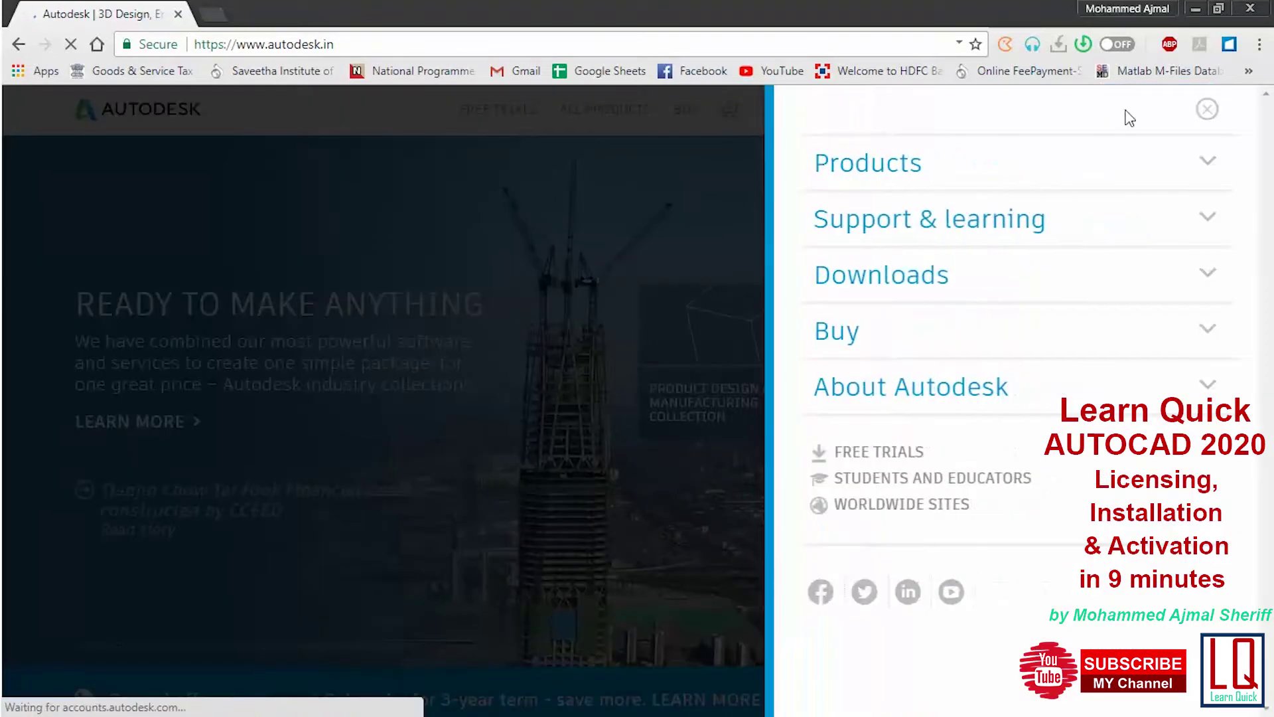
click(914, 291)
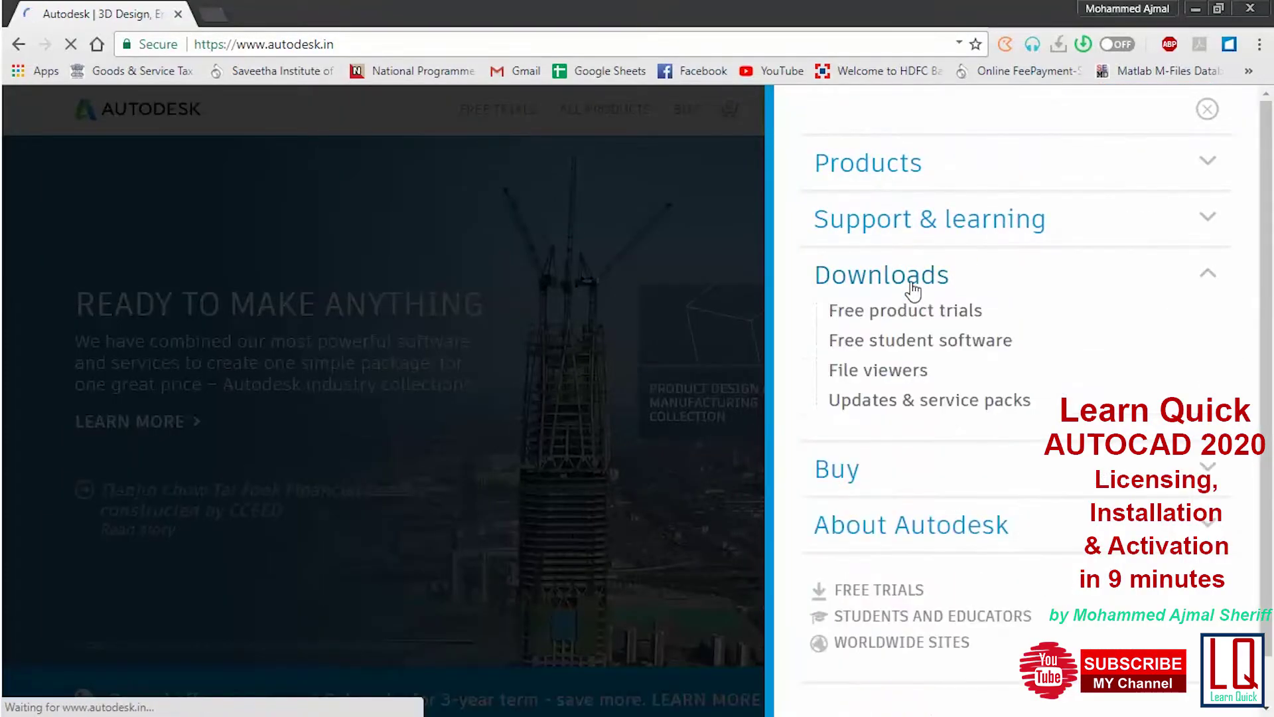
click(904, 348)
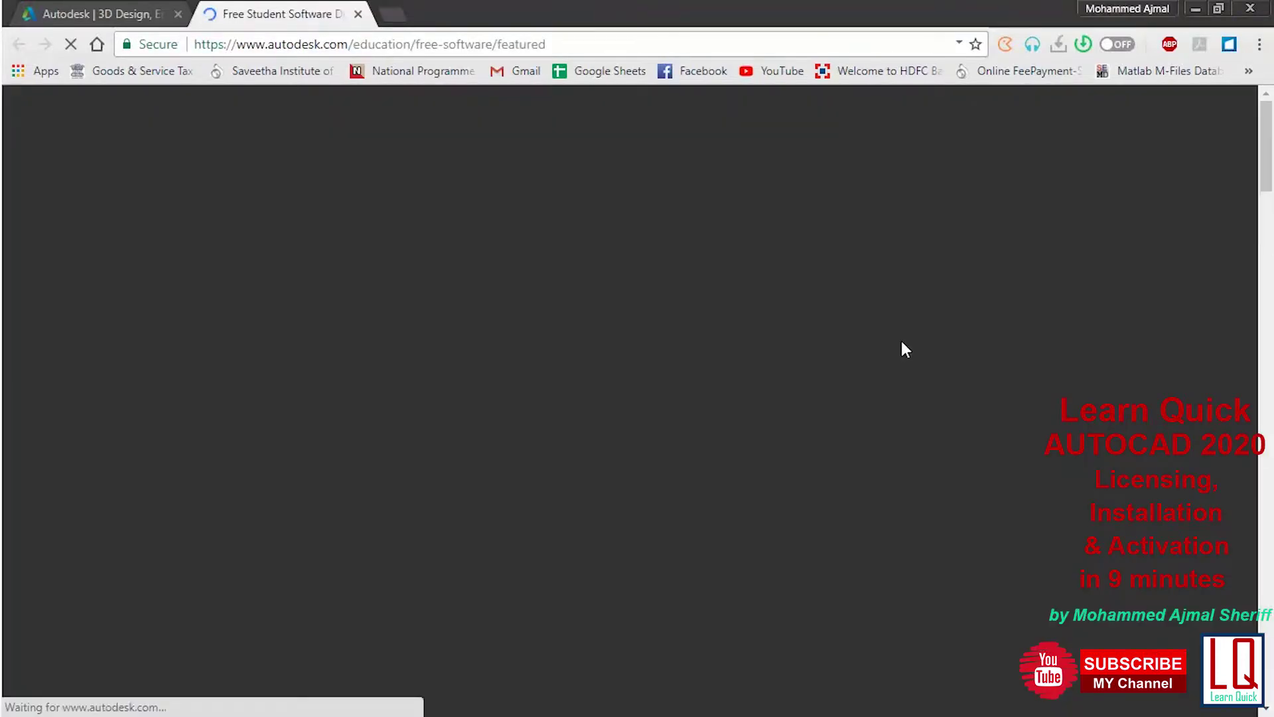
scroll(701, 365, down, 3)
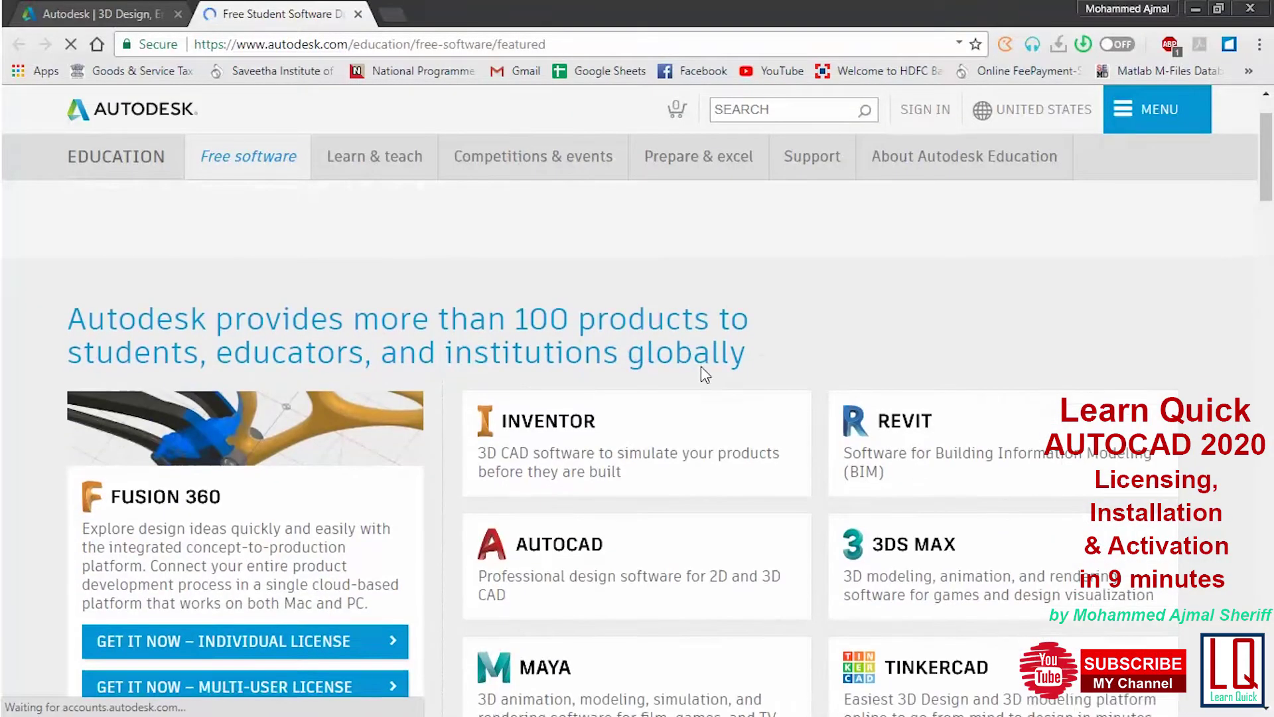
click(603, 470)
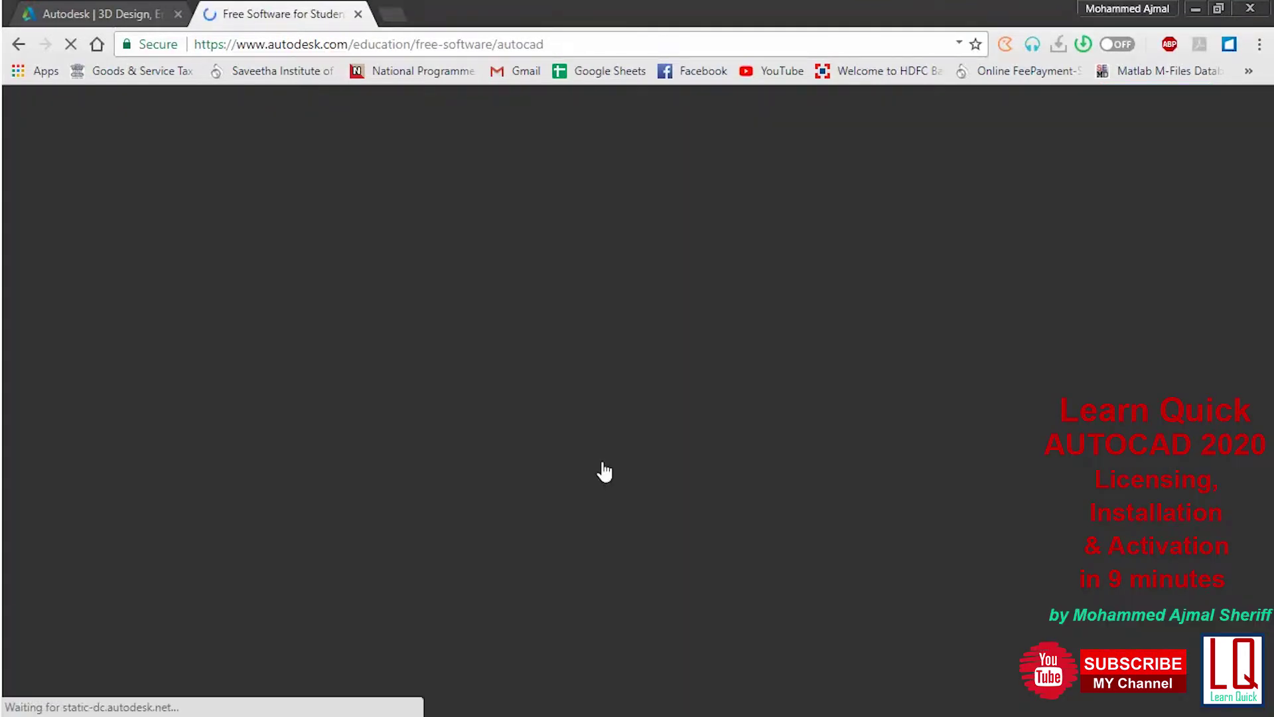
Start completing the education profile from the AutoCAD student page
scroll(407, 444, down, 3)
scroll(408, 446, down, 2)
scroll(410, 455, down, 1)
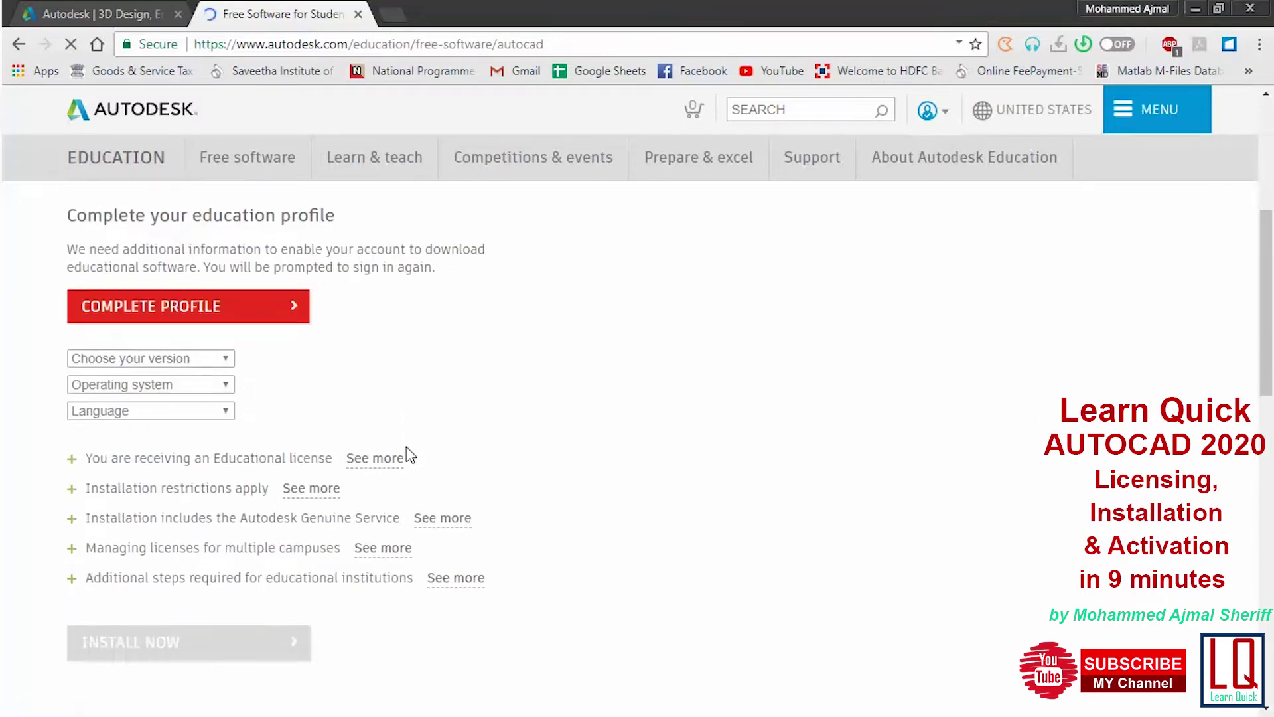
scroll(411, 455, up, 4)
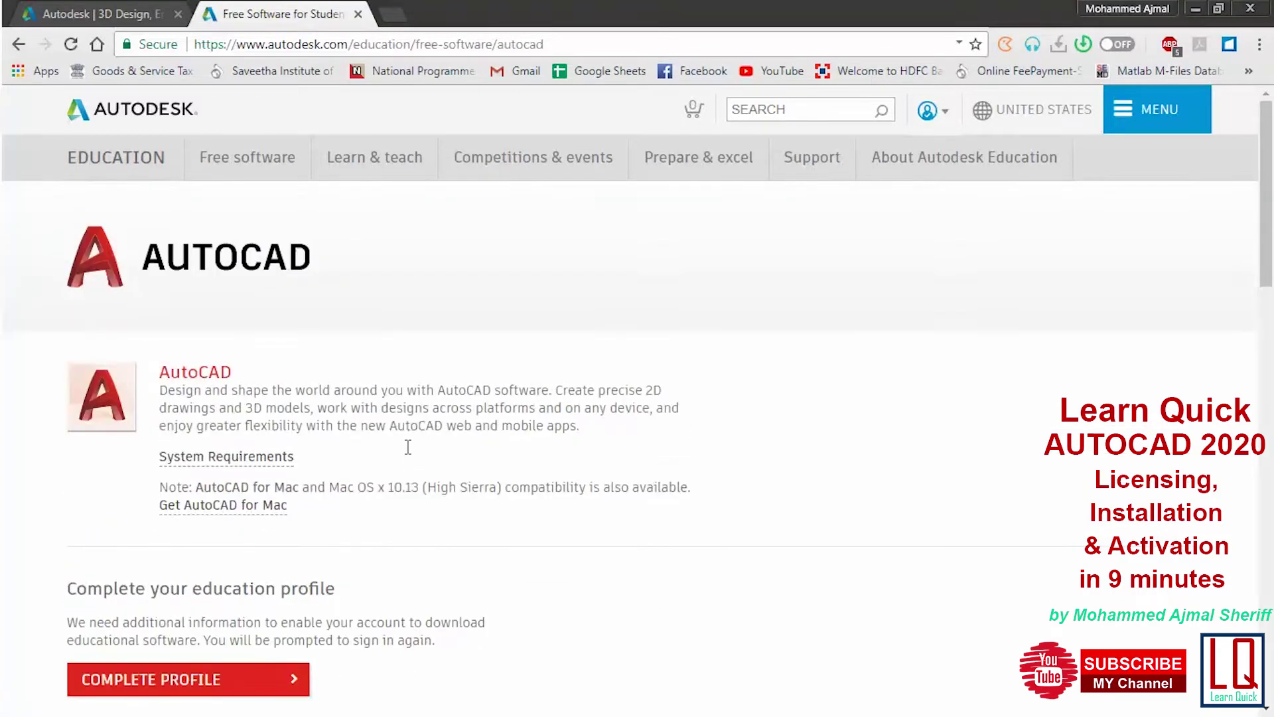
scroll(408, 453, down, 3)
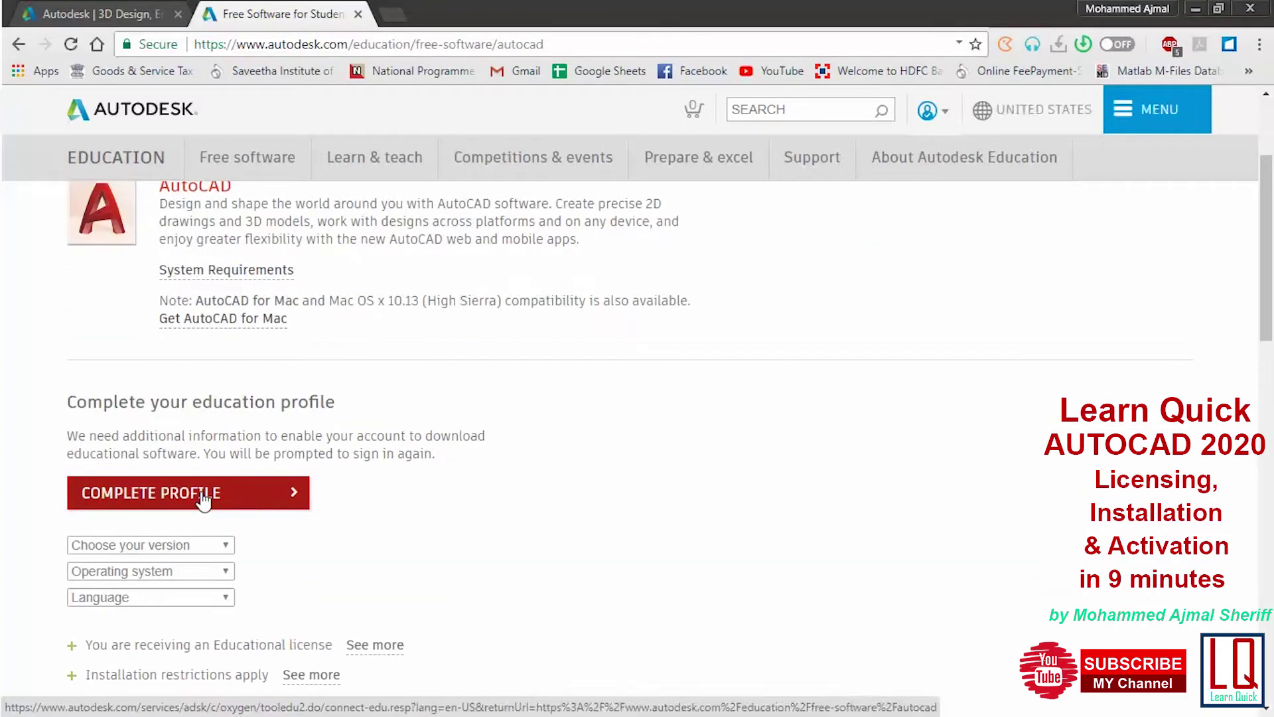
click(201, 495)
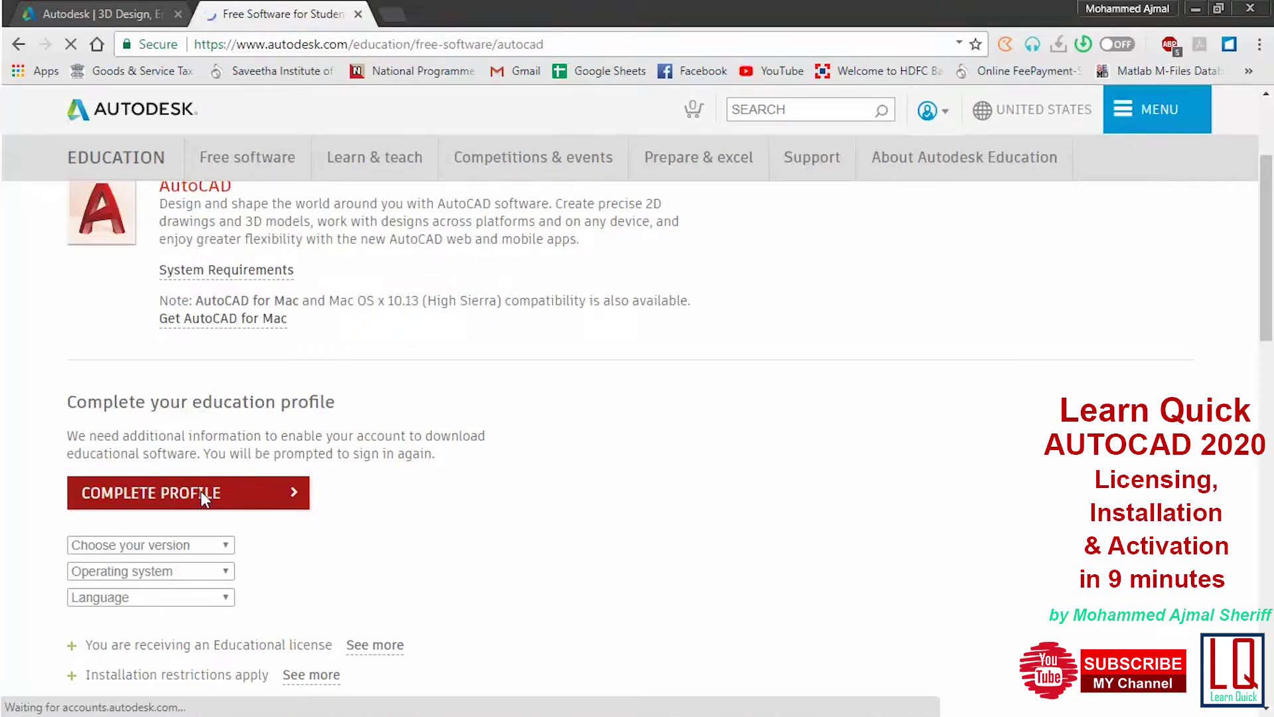
scroll(369, 461, down, 2)
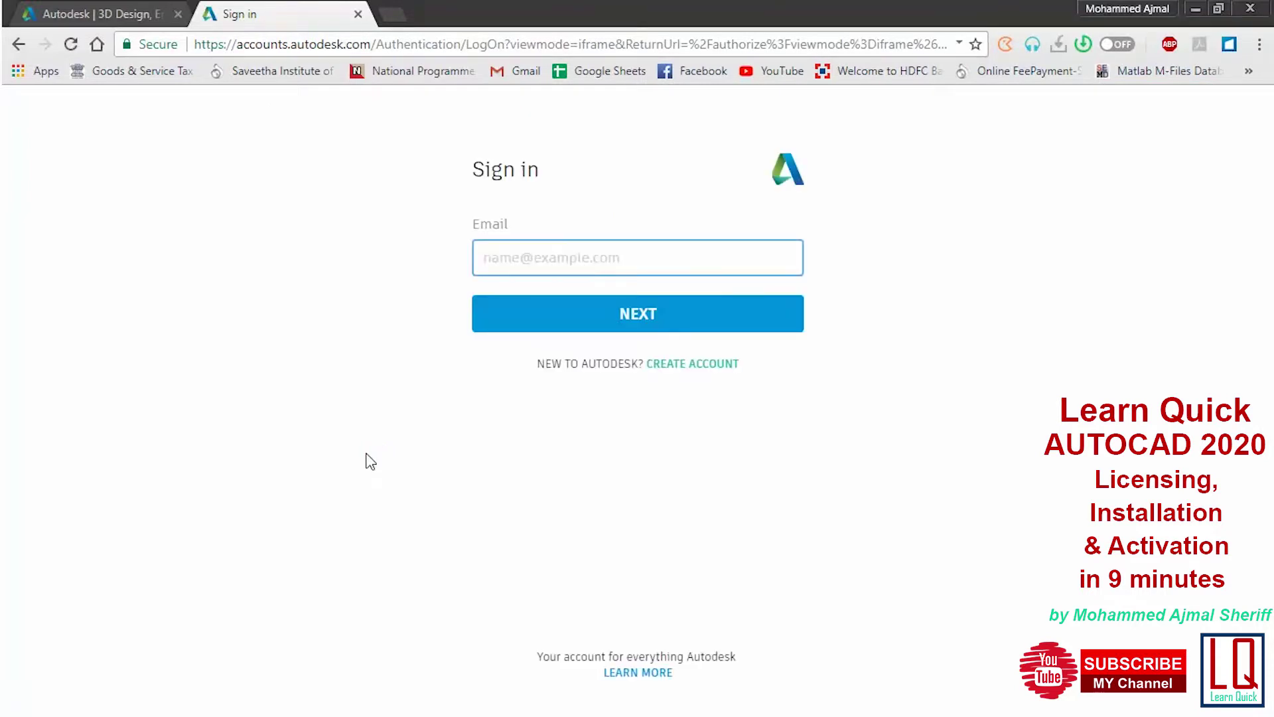
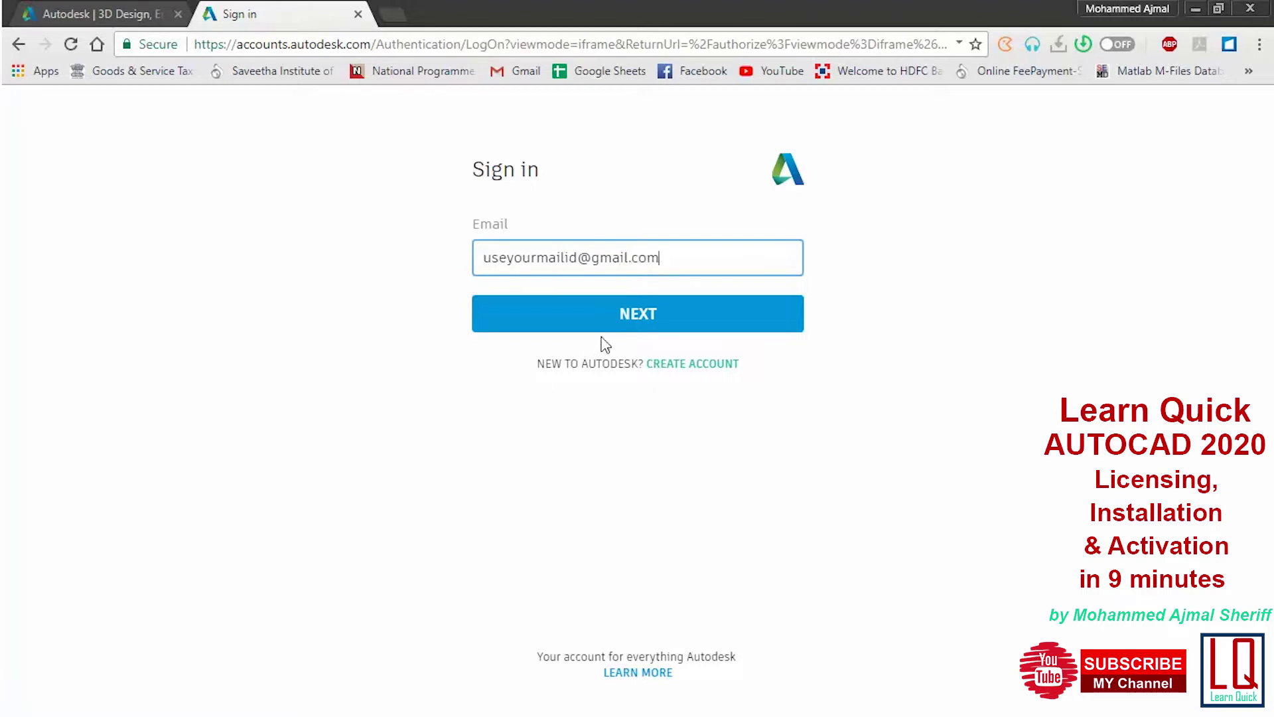
Sign in to Autodesk with the account e-mail and password
click(611, 329)
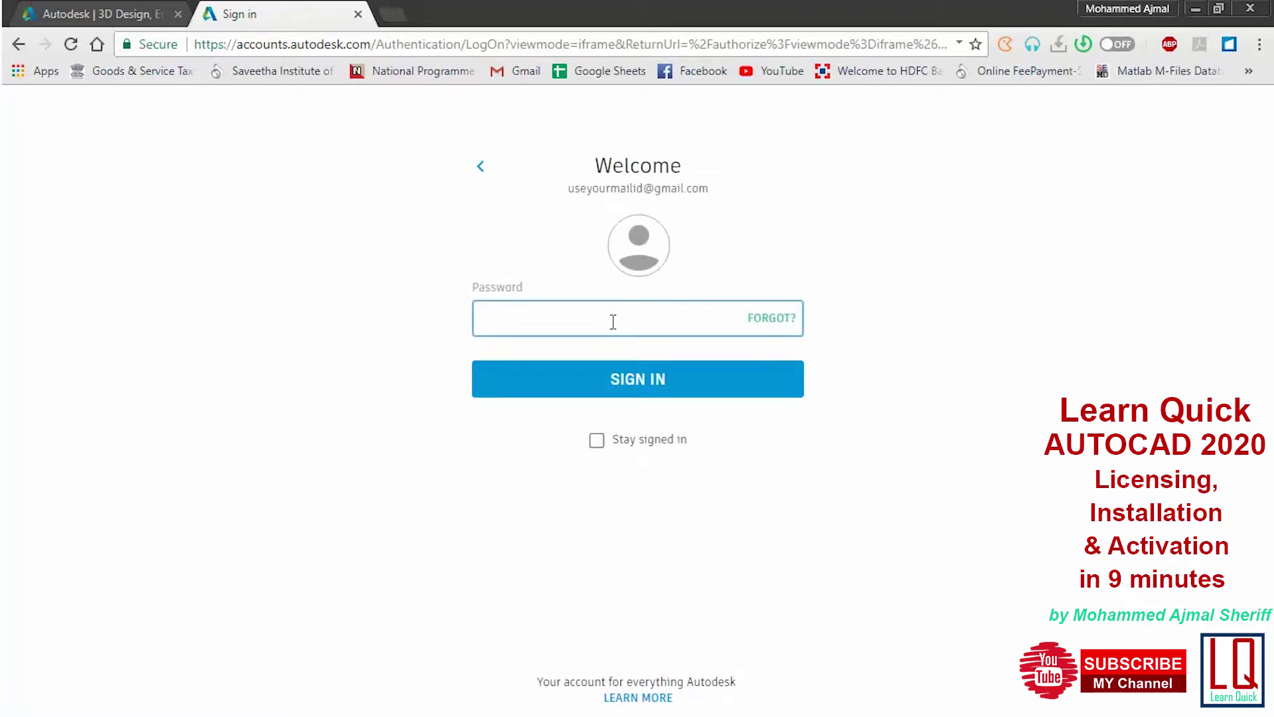
text(••••)
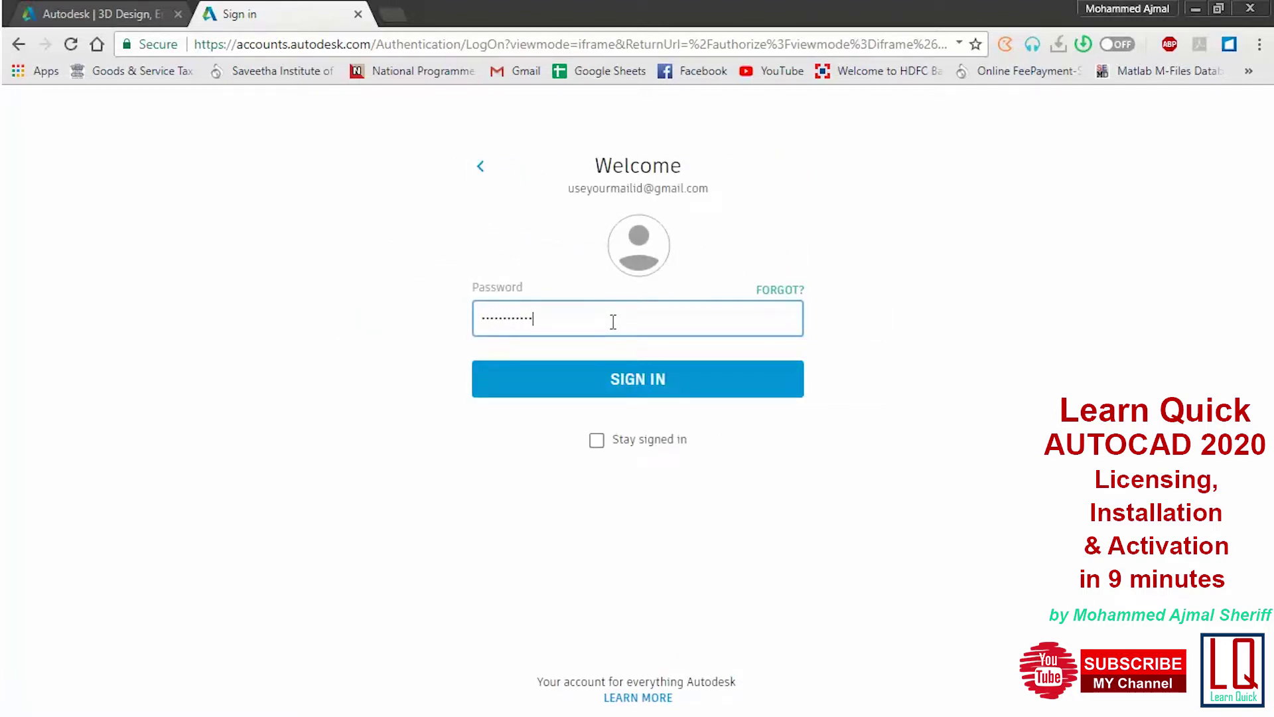
click(614, 380)
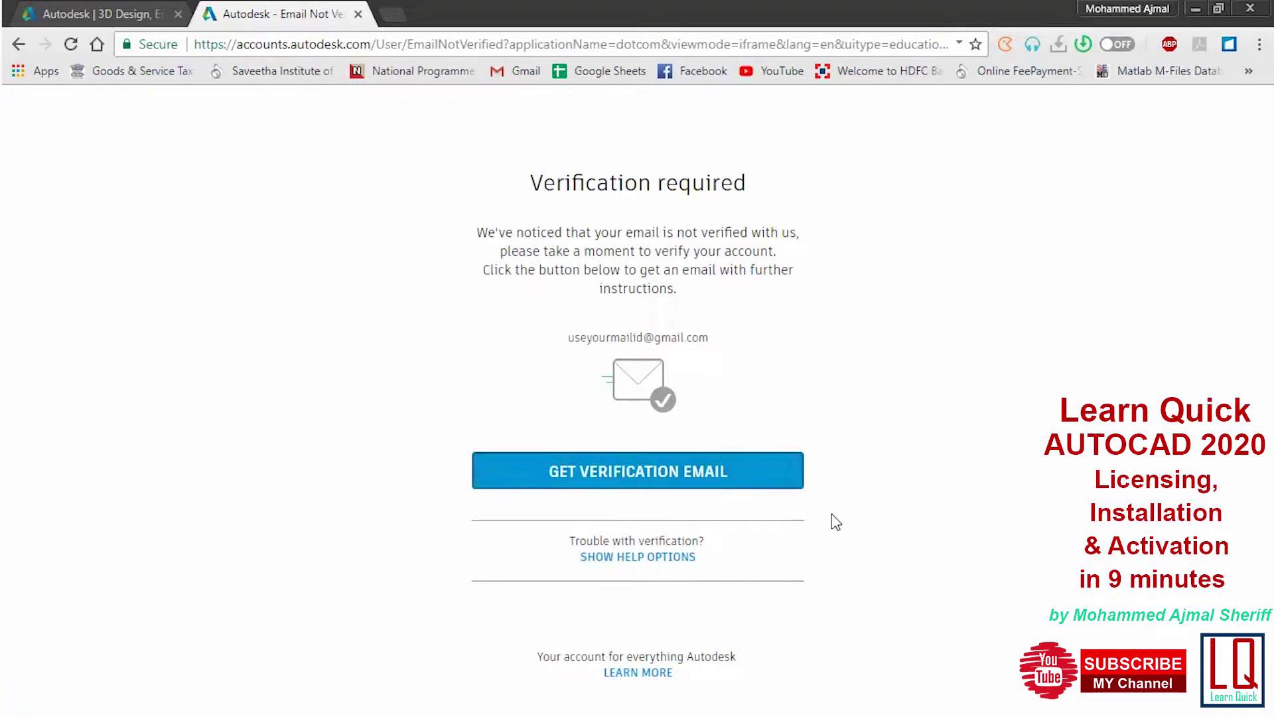
Request the Autodesk verification e-mail and open Gmail in a new tab
click(70, 44)
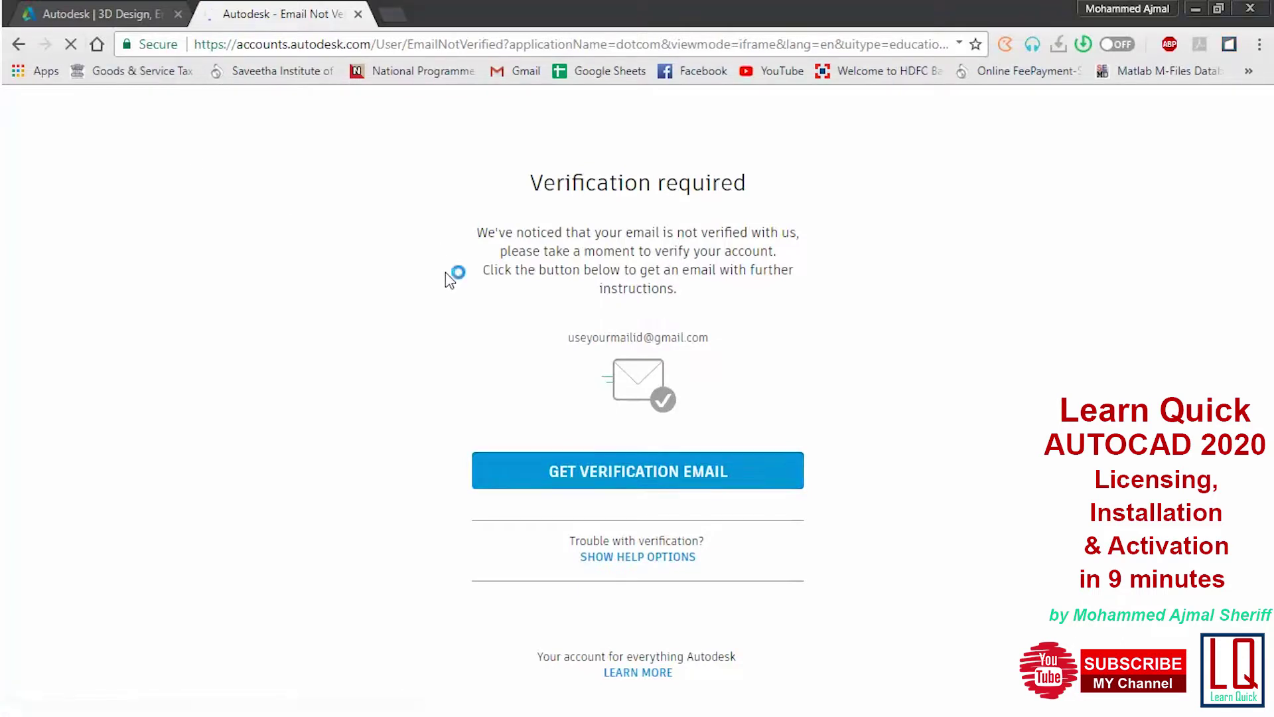
click(656, 483)
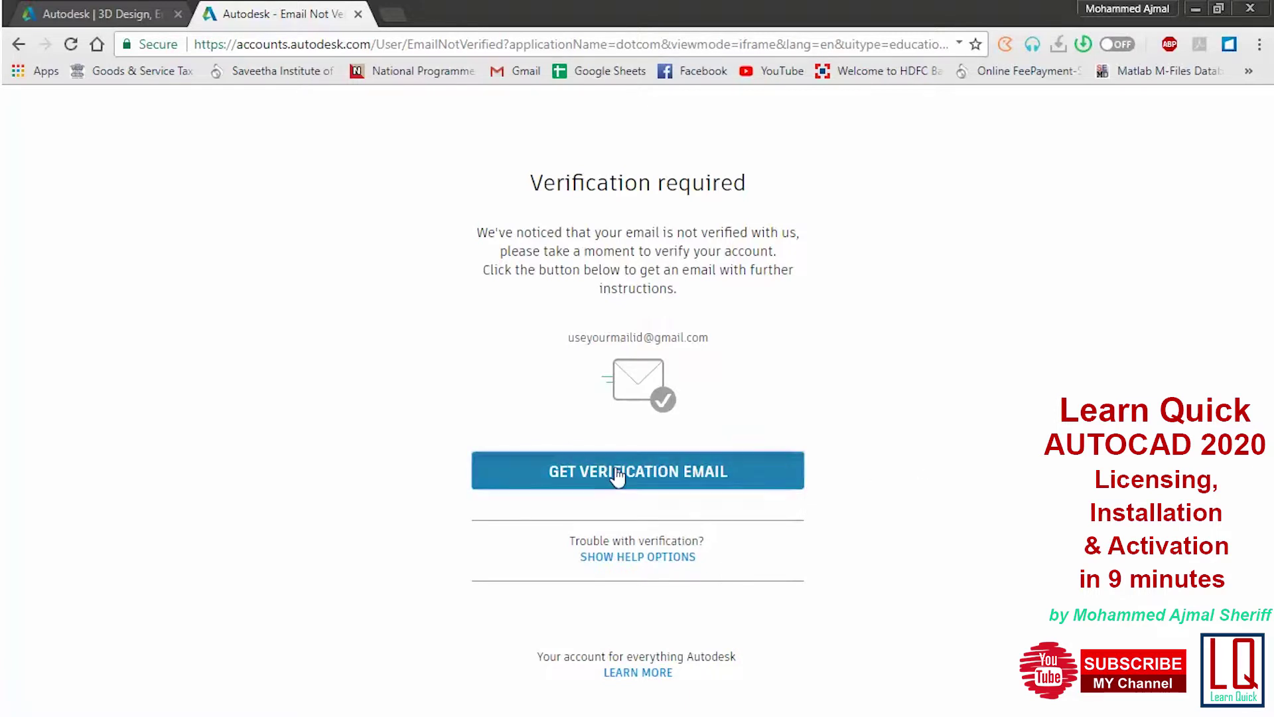
click(392, 14)
click(515, 73)
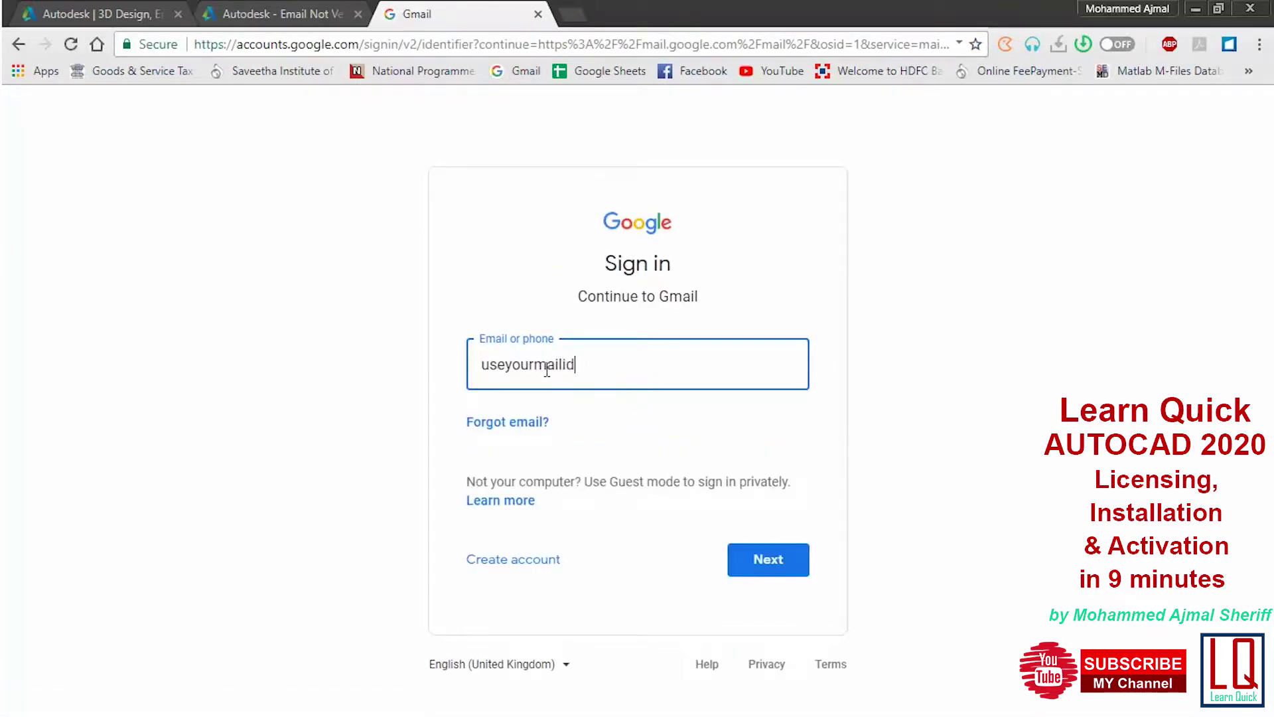
Sign in to Gmail with the account e-mail and password and reach the inbox
key(Return)
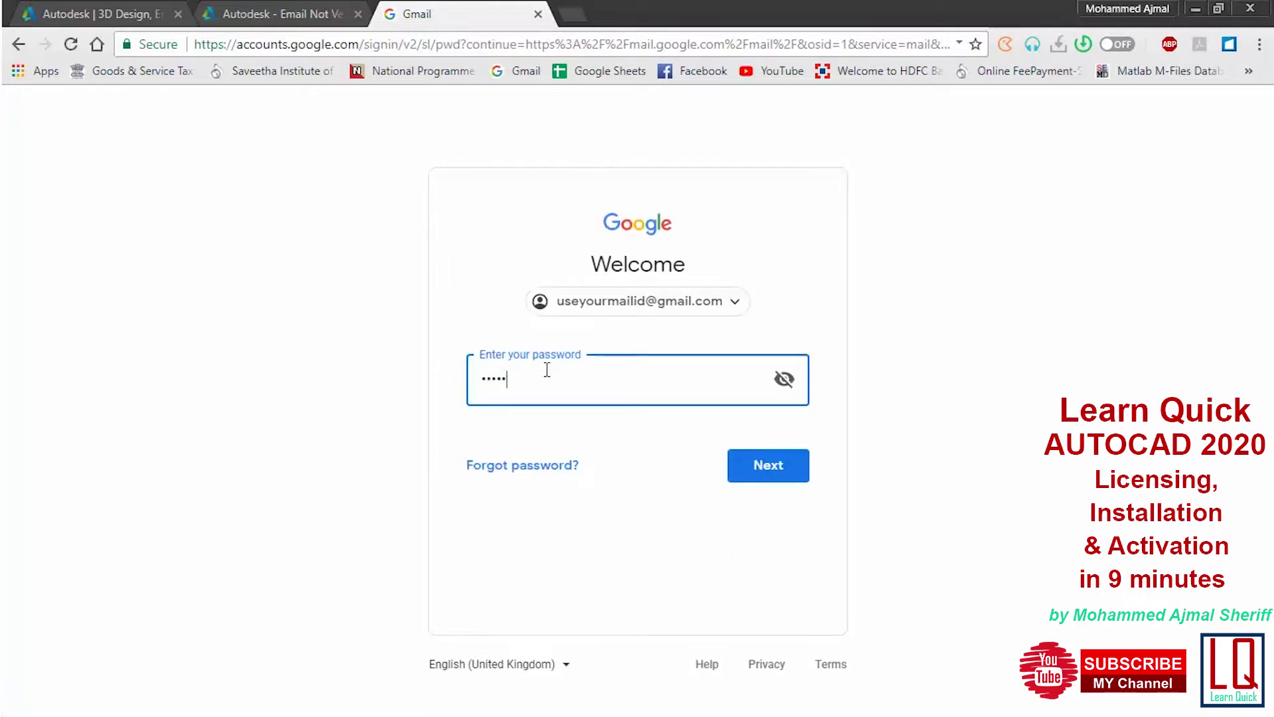
key(Return)
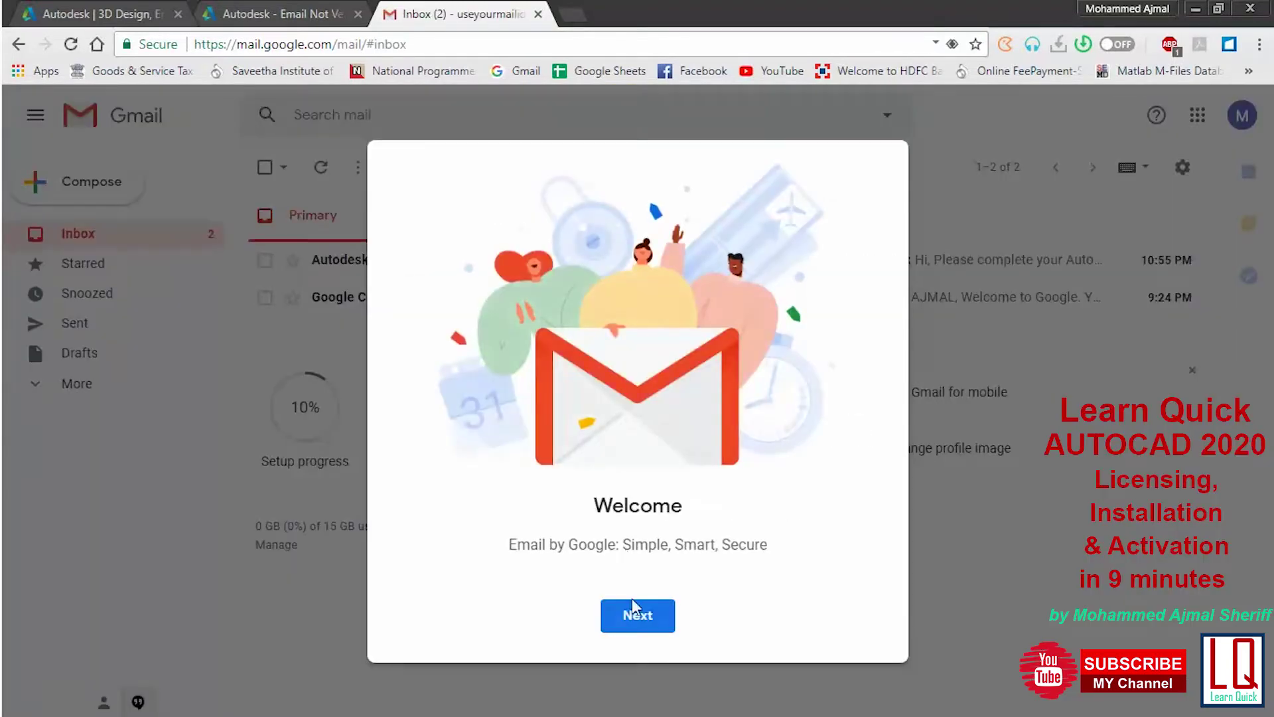
click(634, 612)
click(636, 617)
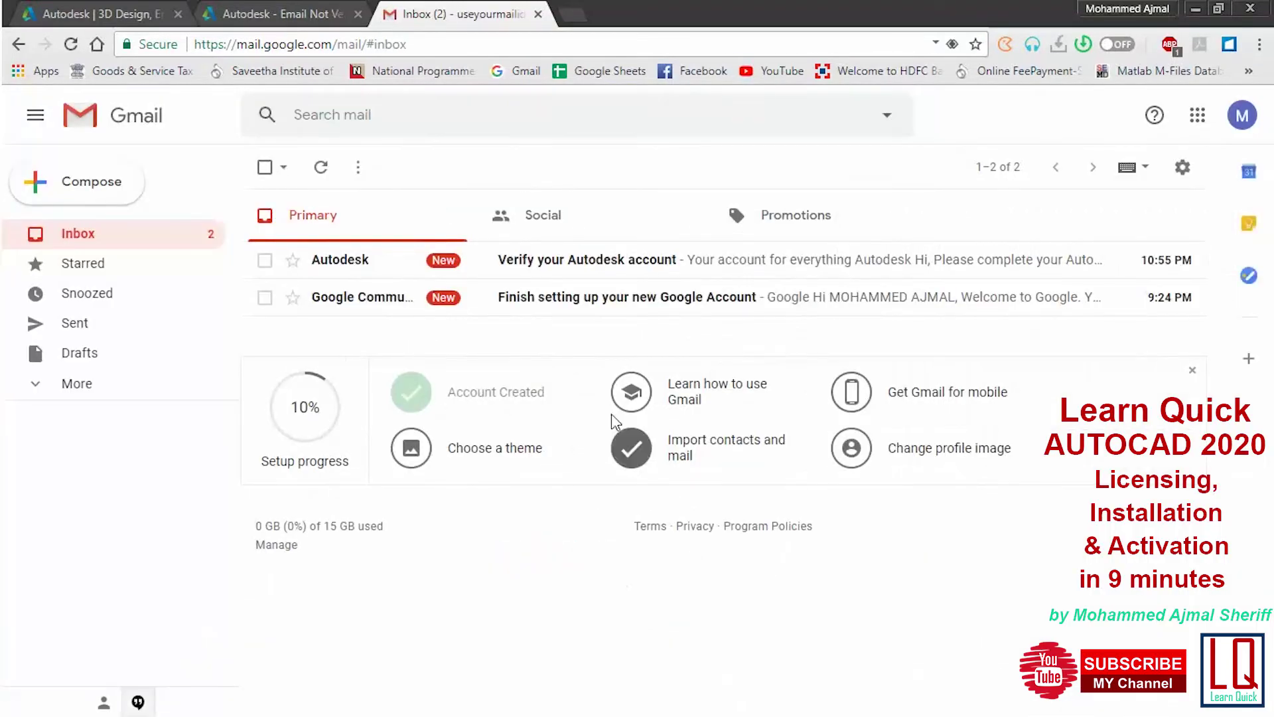
Open the 'Verify your Autodesk account' e-mail and follow its VERIFY EMAIL link
click(605, 261)
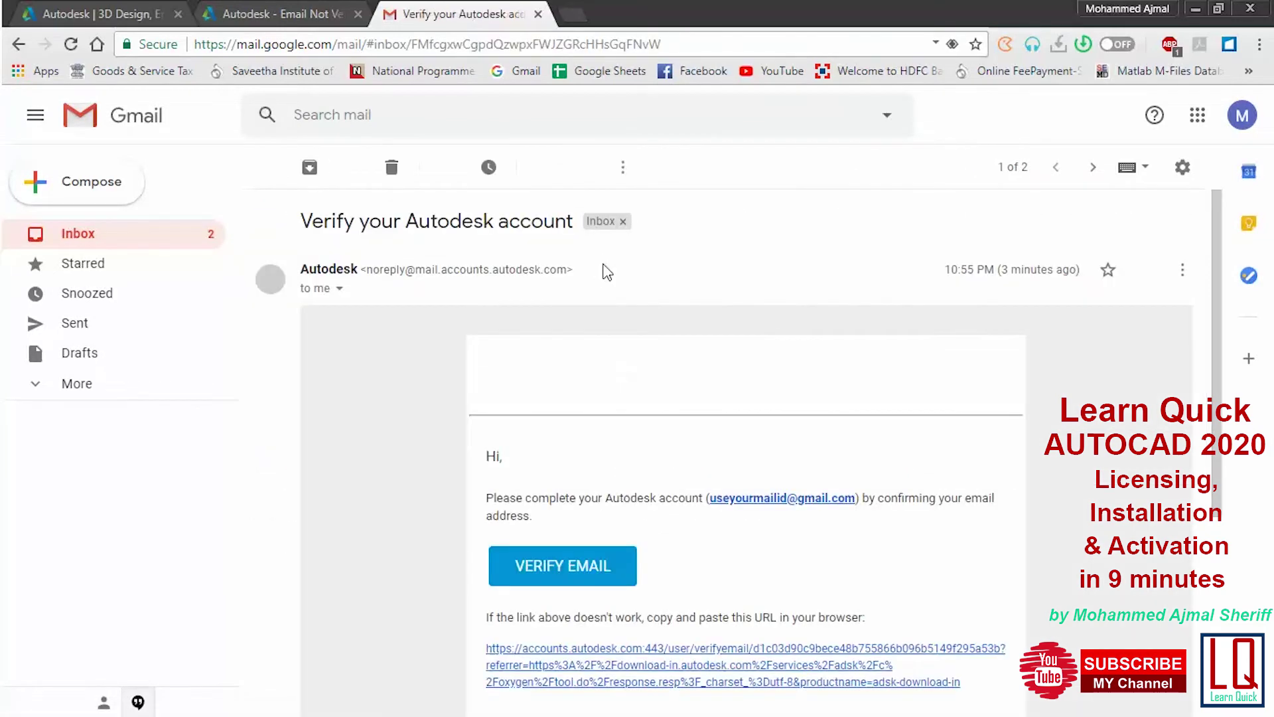
scroll(583, 440, down, 3)
click(565, 407)
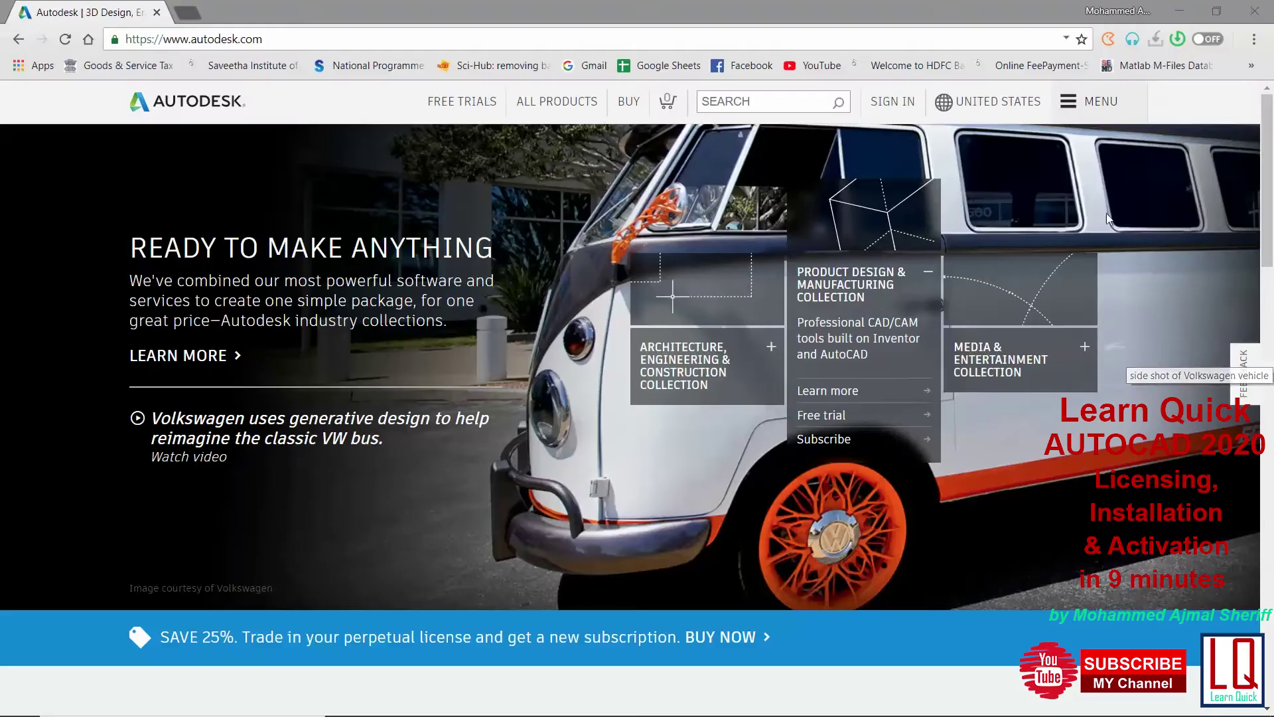
Return to the AutoCAD page under Downloads > Free student software
click(1097, 100)
click(1136, 256)
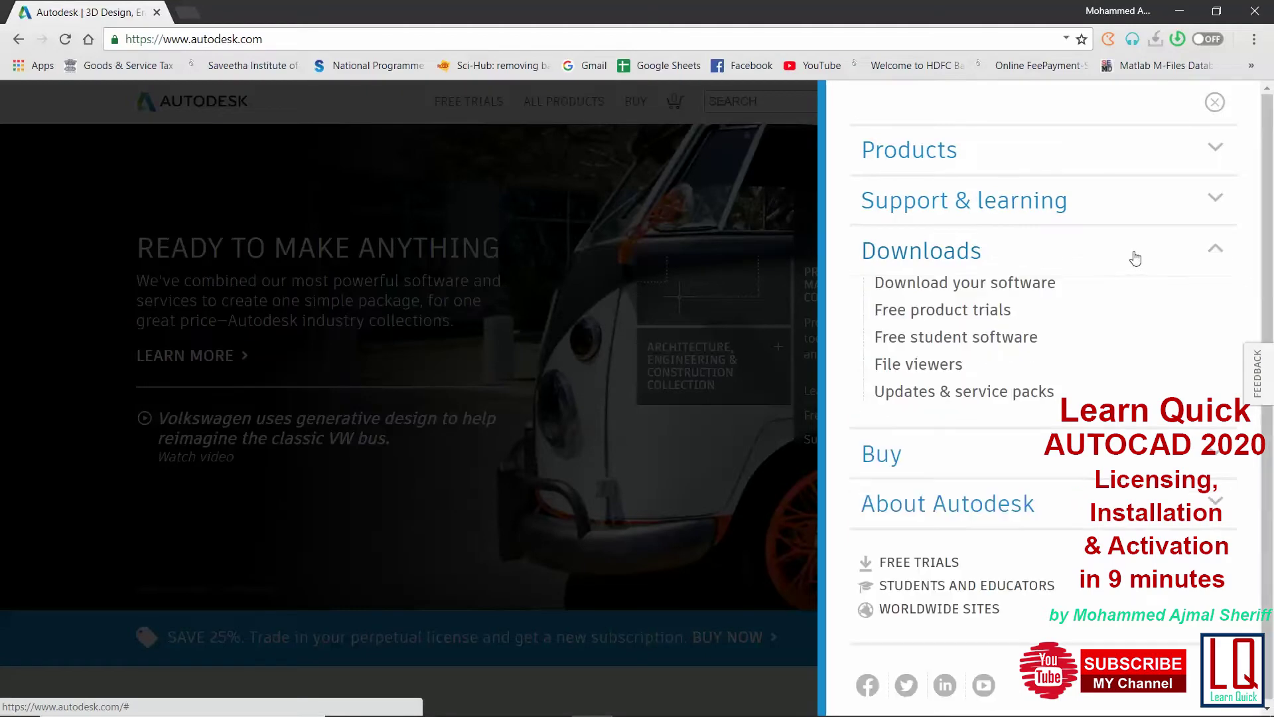
click(917, 338)
scroll(584, 518, down, 3)
click(602, 418)
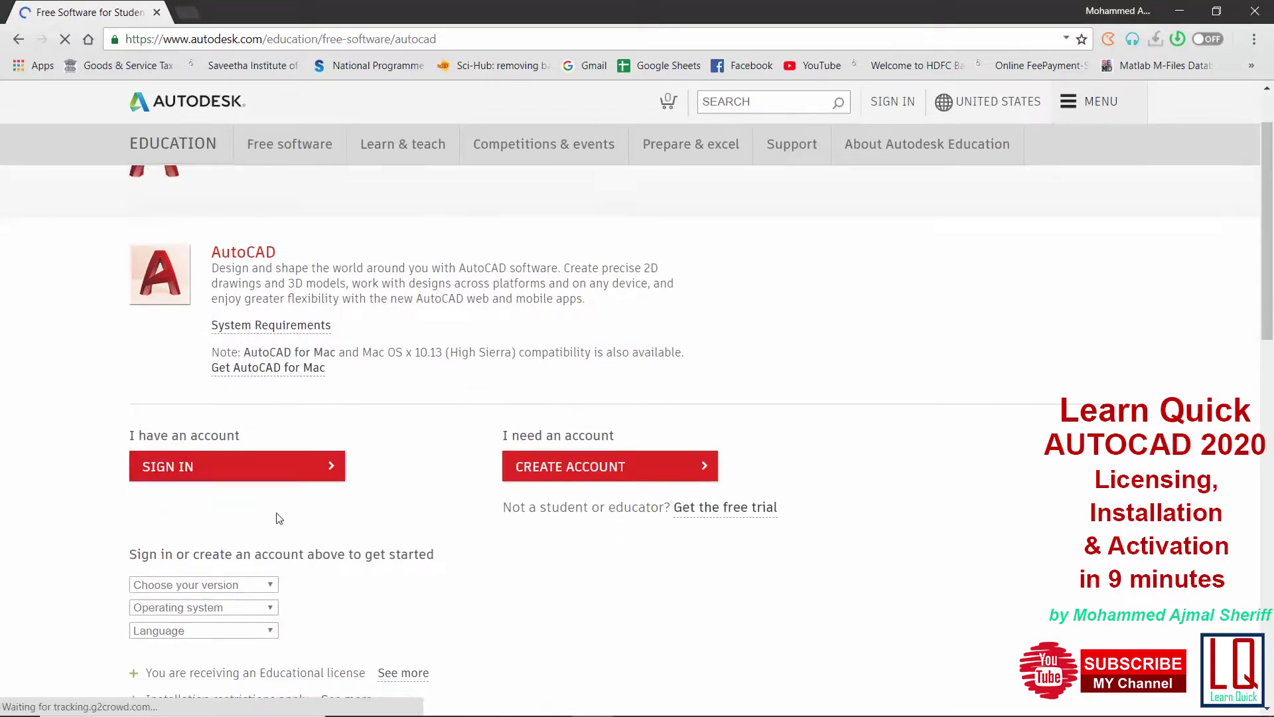
Sign in to the Autodesk account with the account e-mail and password
scroll(252, 464, down, 1)
click(215, 385)
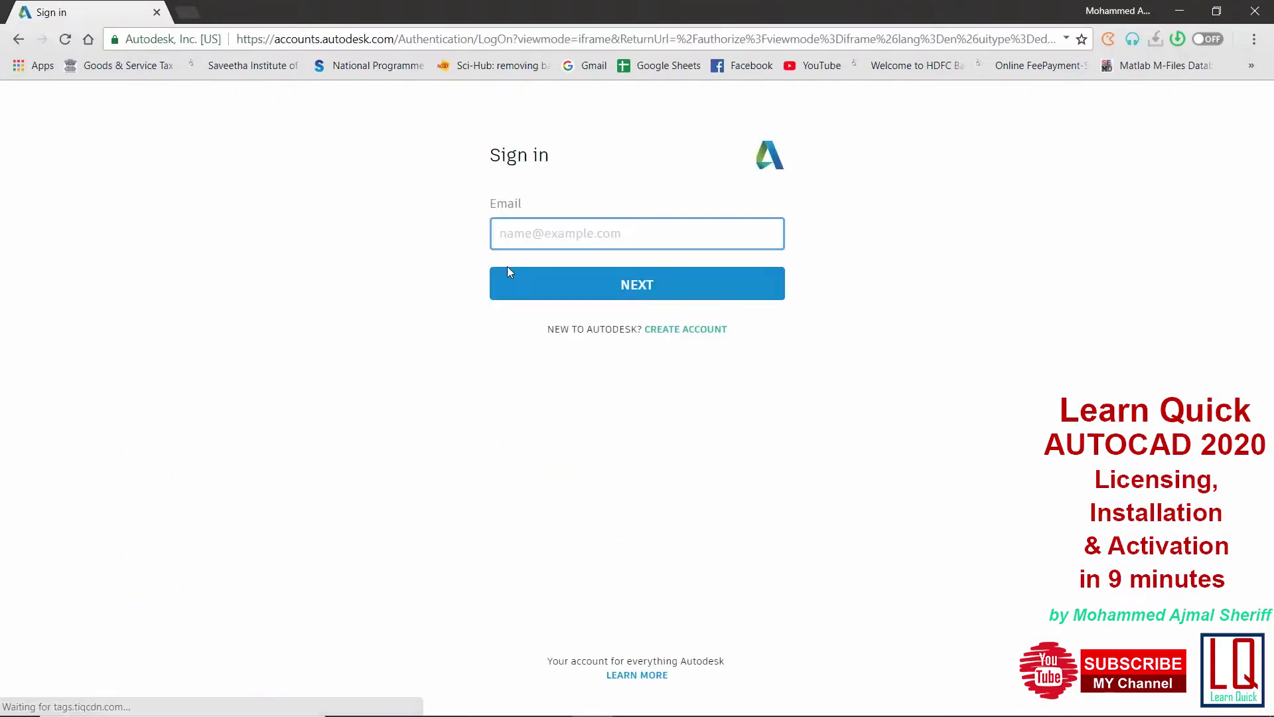
key(Return)
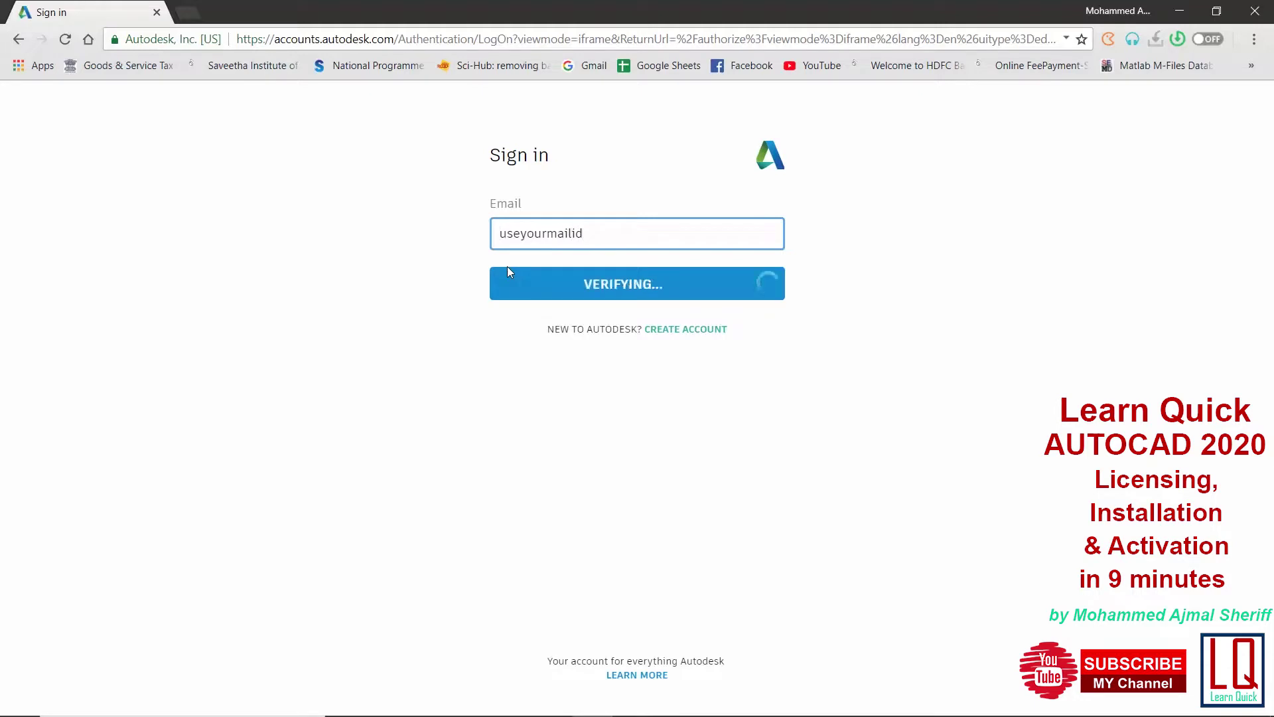
text(********)
key(Return)
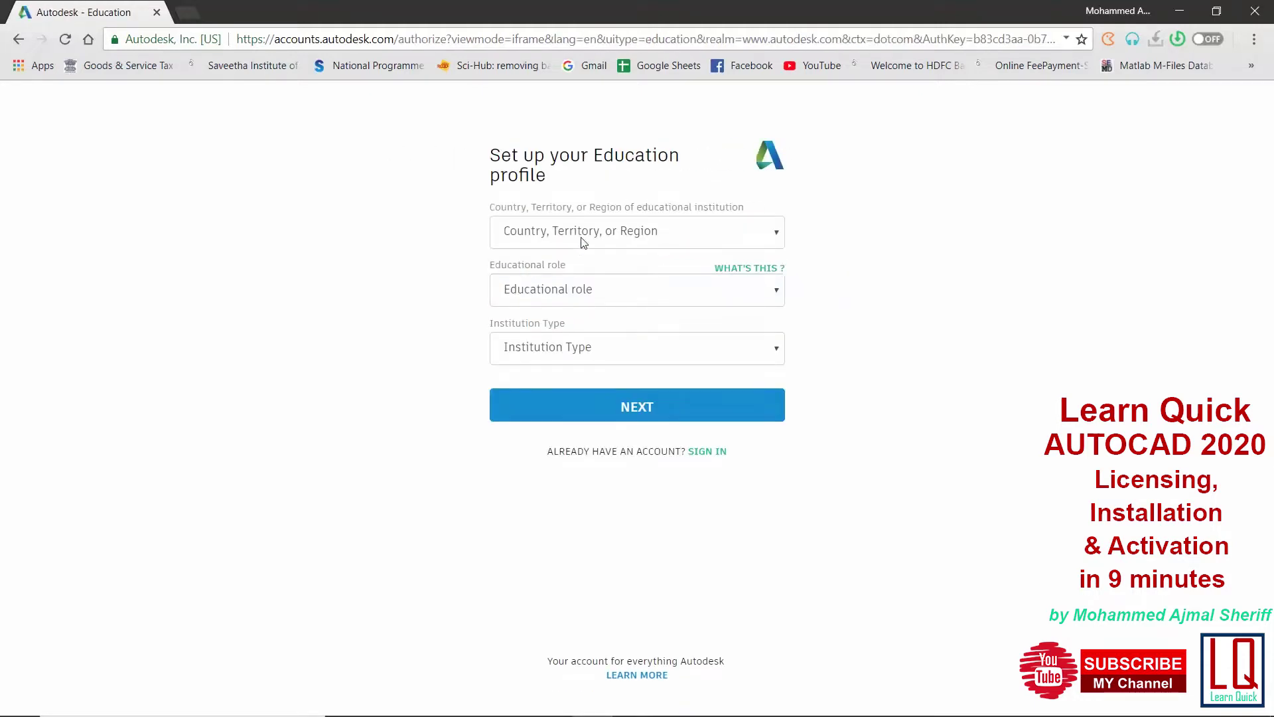
Set the profile to India, Student role and University/Post-Secondary institution type
click(584, 238)
text(india)
key(Return)
click(587, 297)
click(587, 330)
click(580, 348)
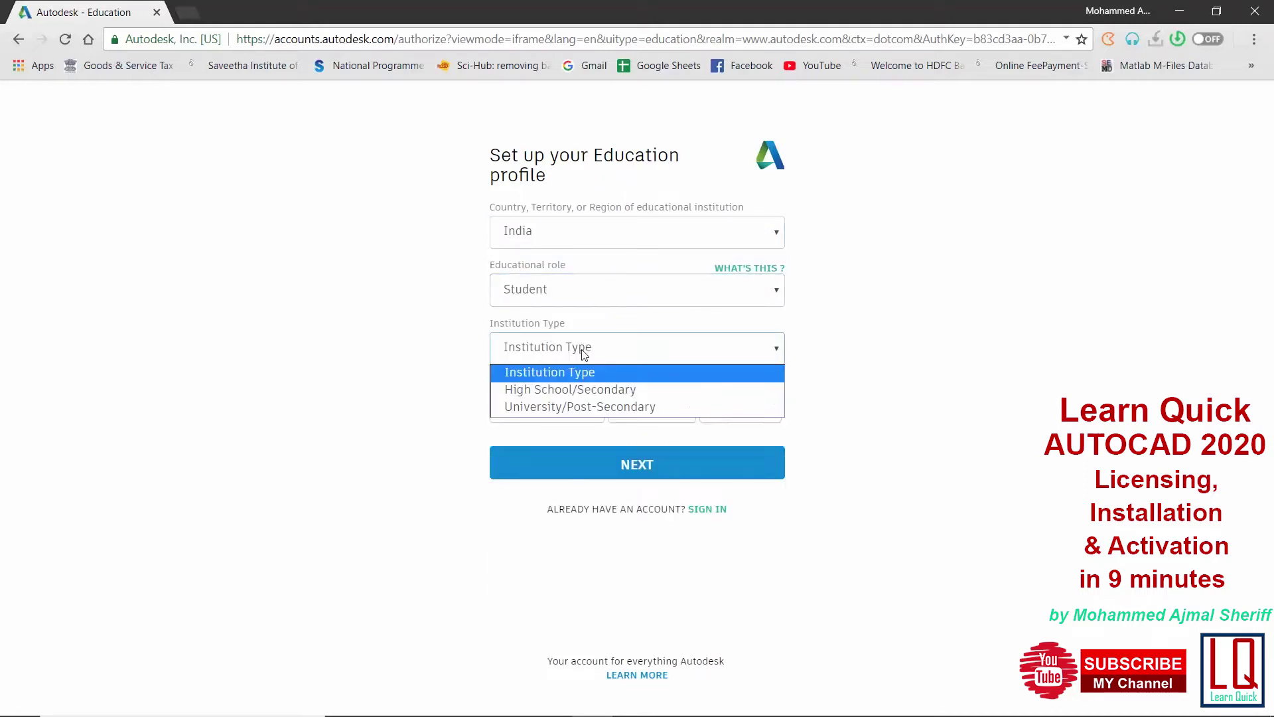
click(593, 407)
Choose the birth month, day and year and submit the first profile page
click(595, 406)
click(551, 549)
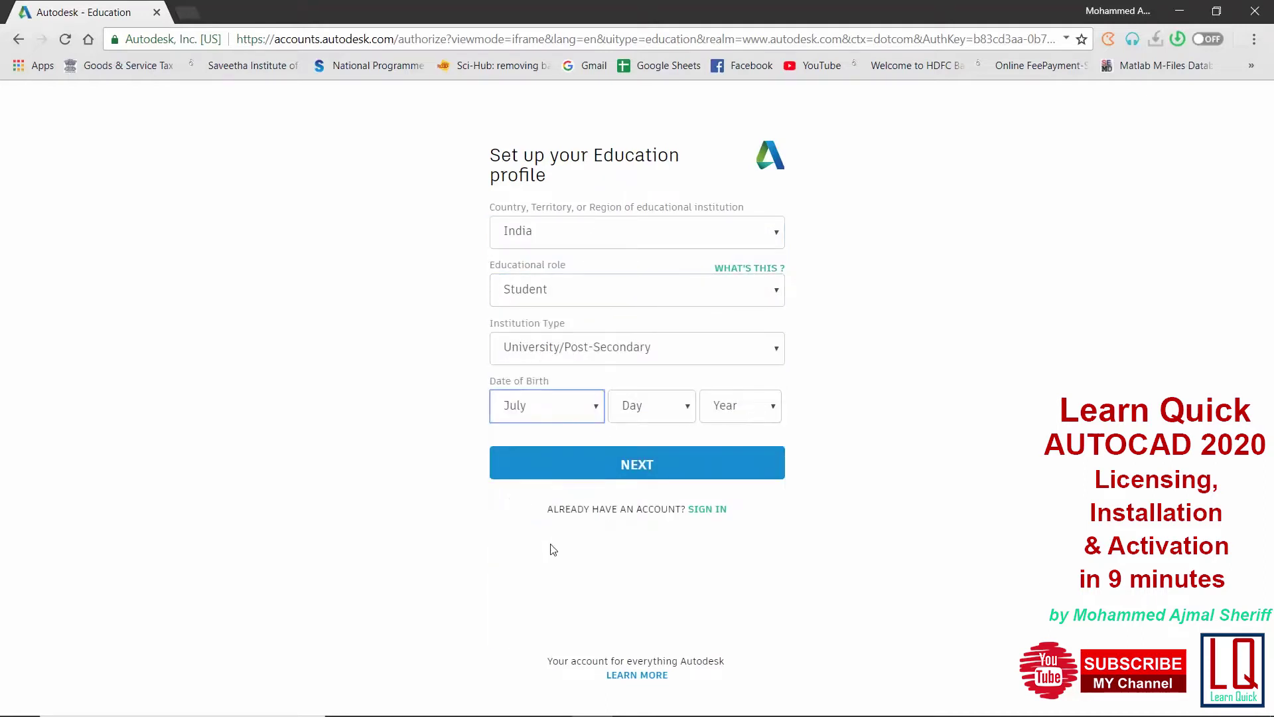
click(686, 407)
click(647, 170)
click(739, 406)
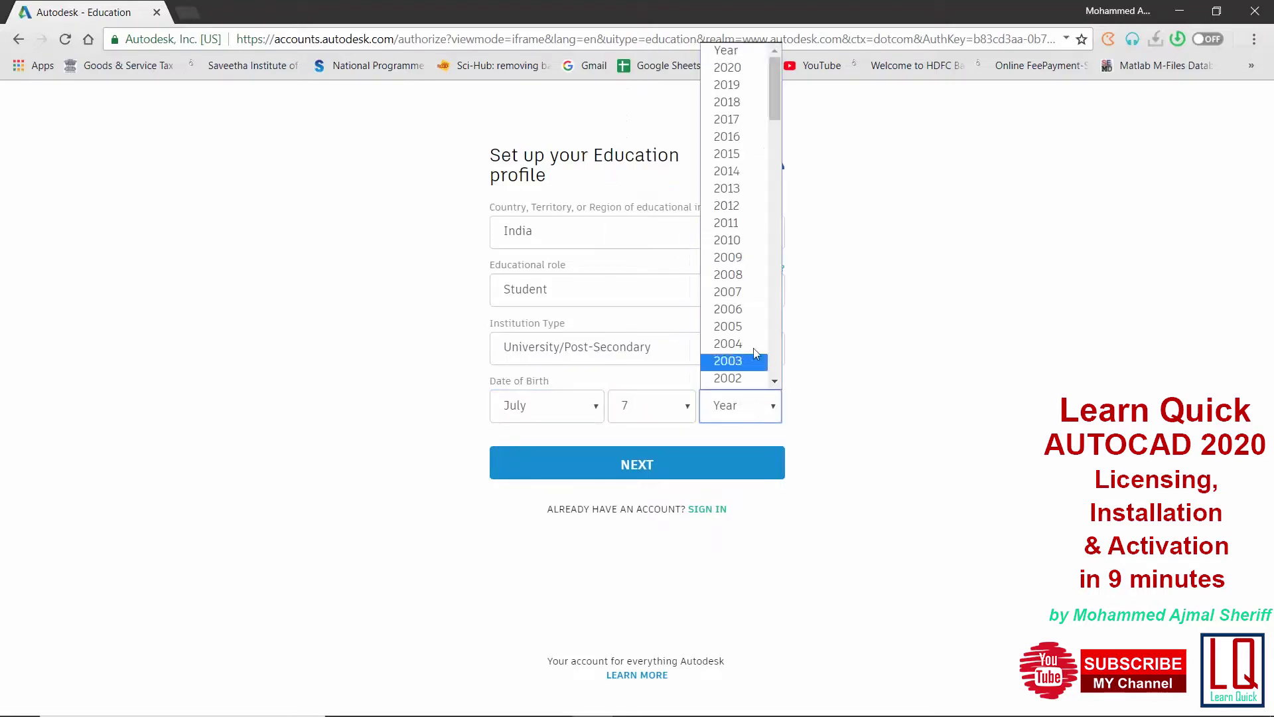
drag(779, 102, 782, 162)
click(727, 276)
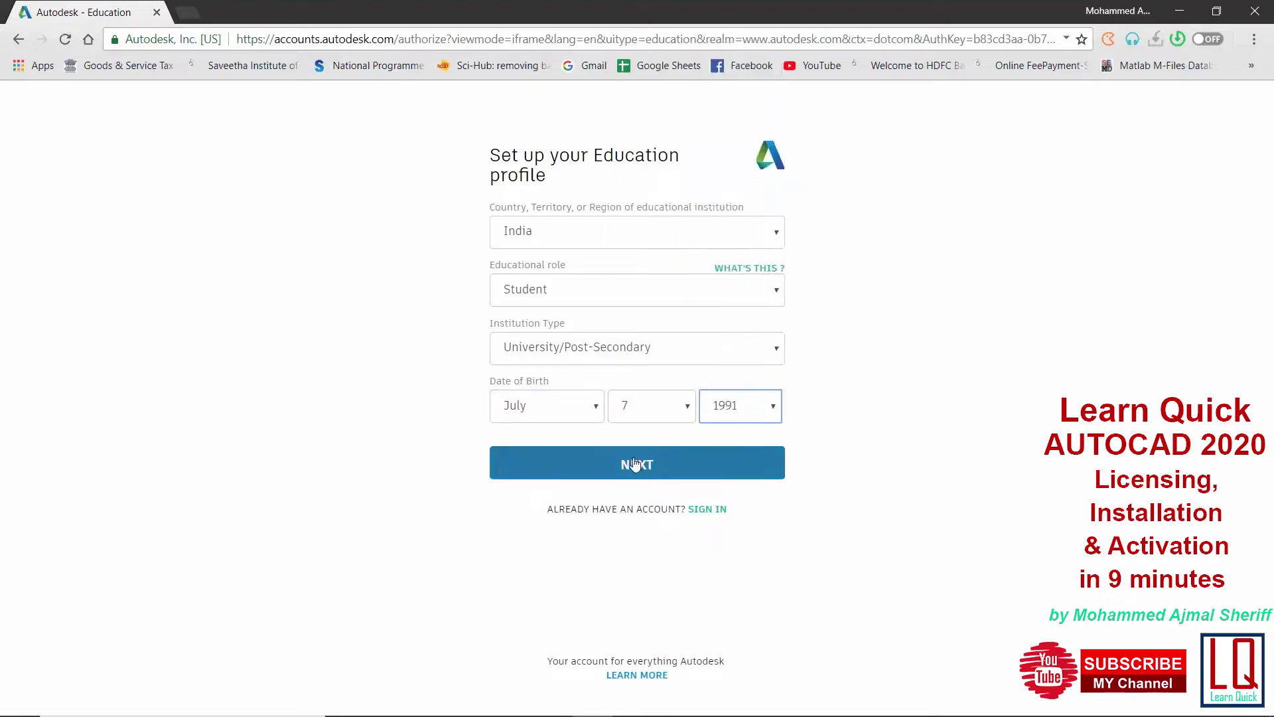
click(631, 464)
Select the 'saveetha' institution and set enrollment to August 2019
click(593, 268)
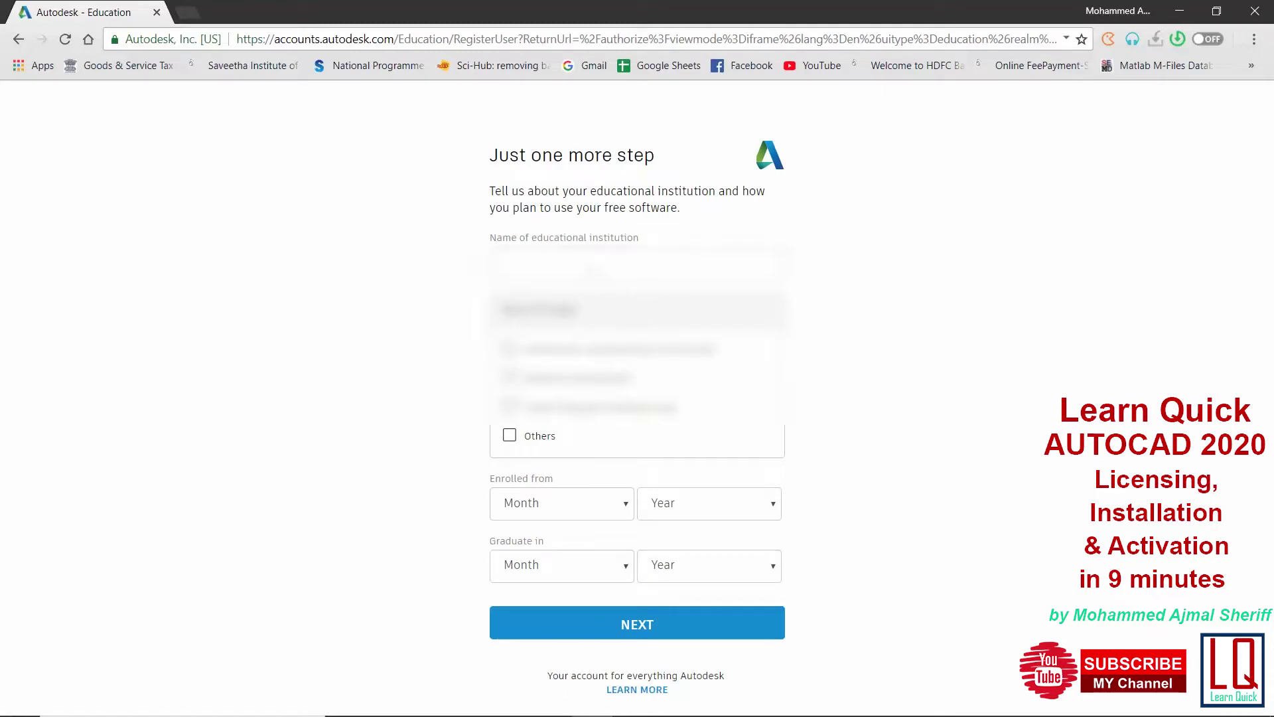
text(saveetha)
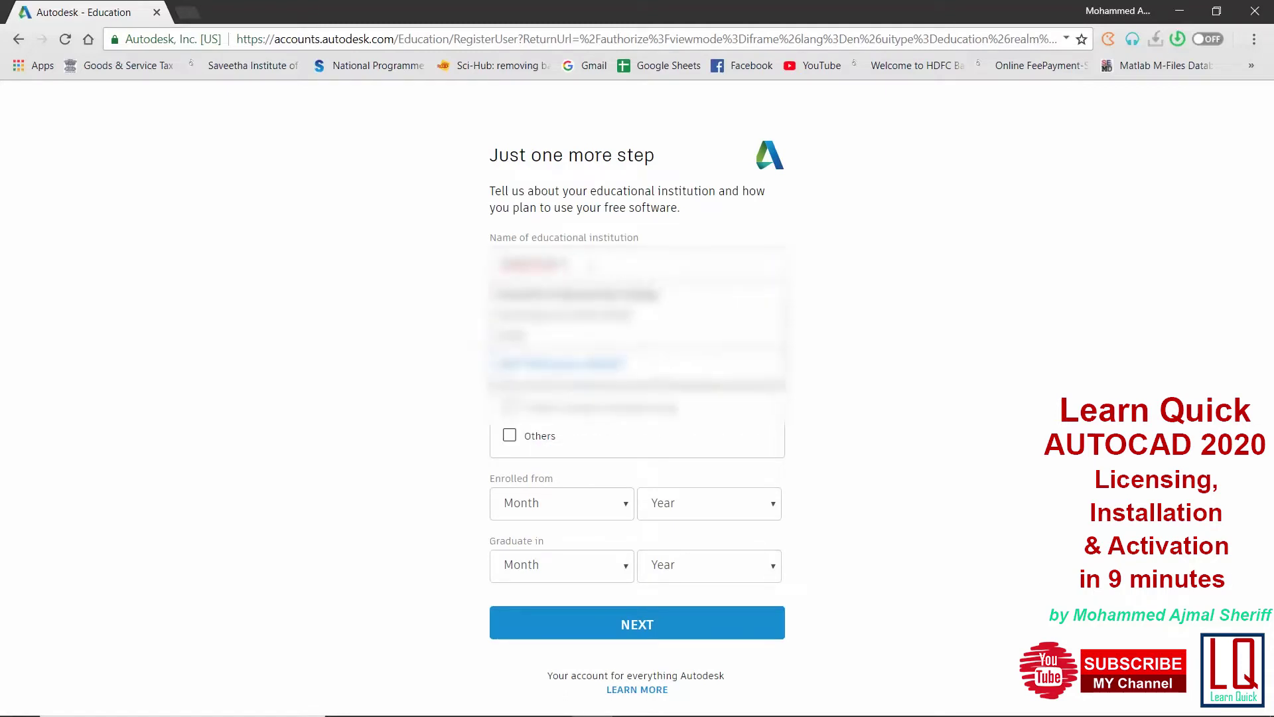
click(598, 298)
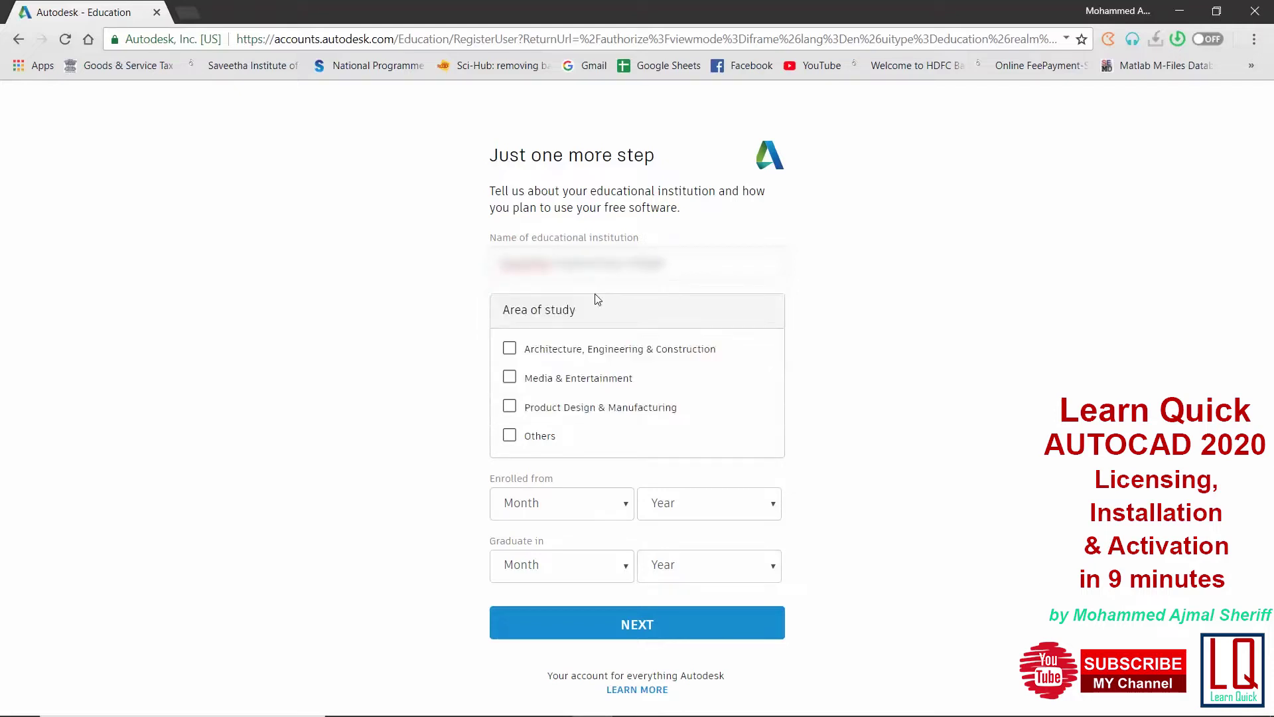
click(625, 510)
click(748, 513)
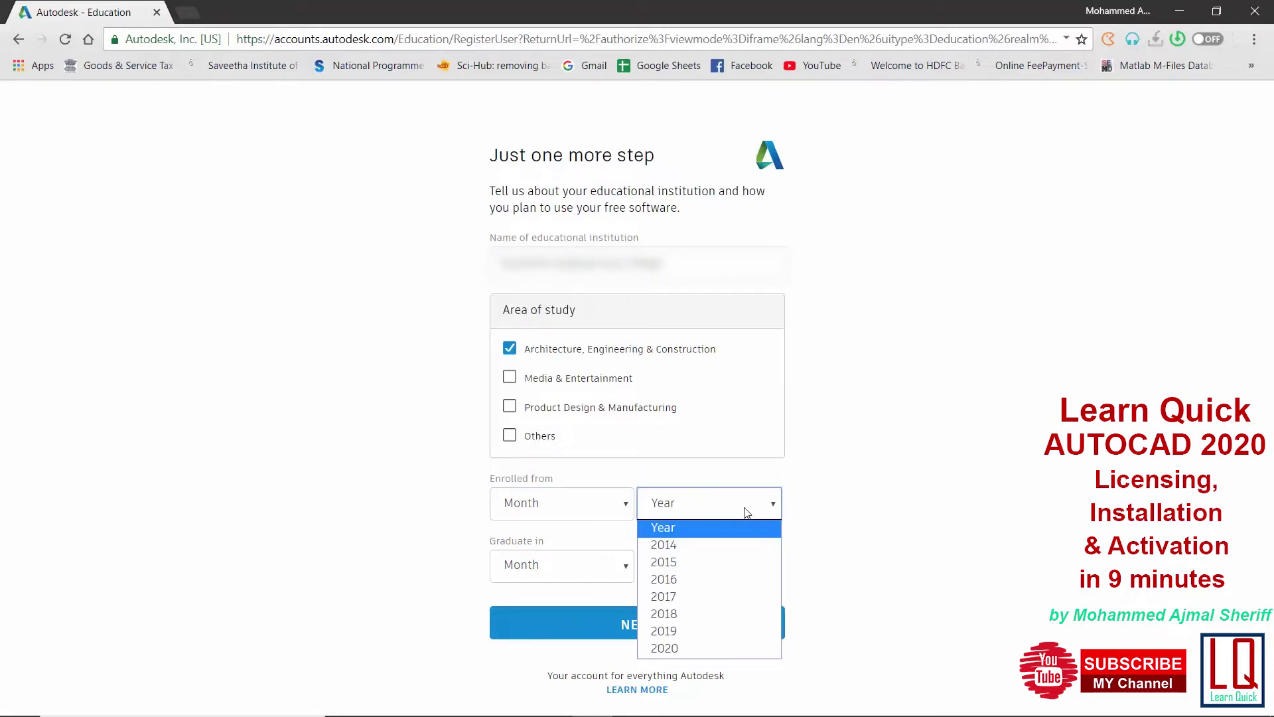
click(679, 646)
click(606, 504)
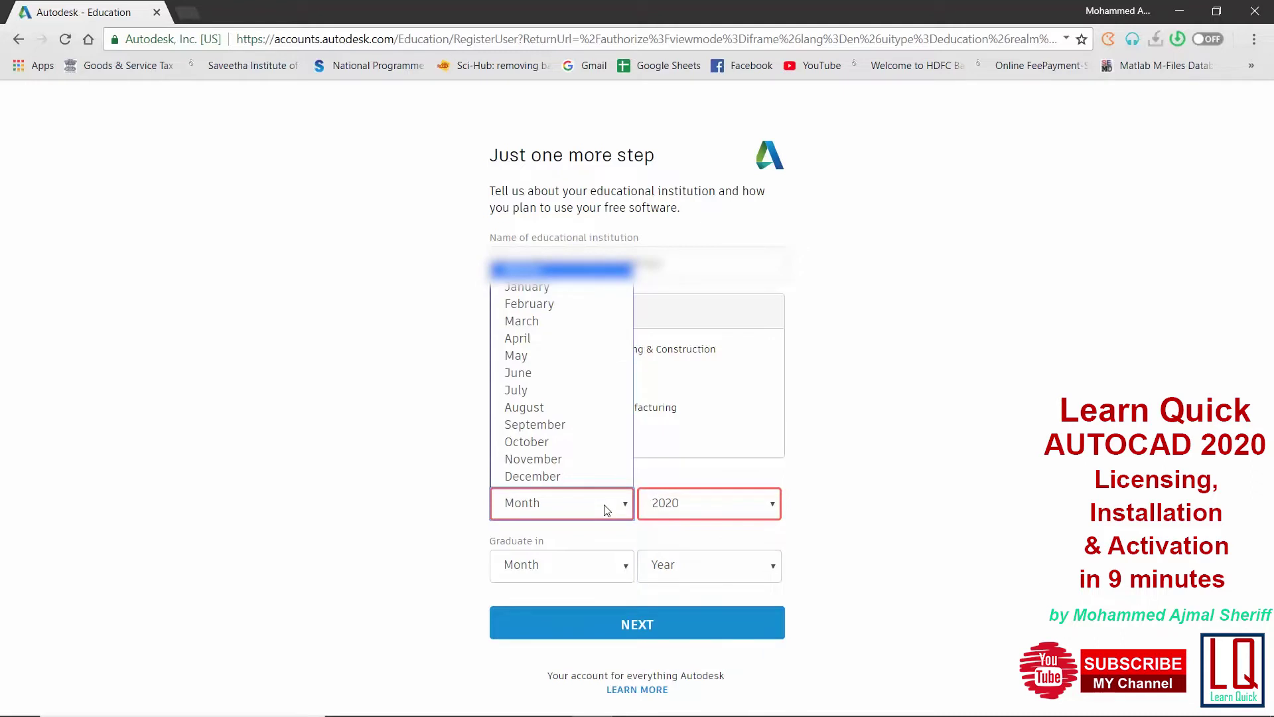
click(710, 509)
click(691, 630)
click(564, 503)
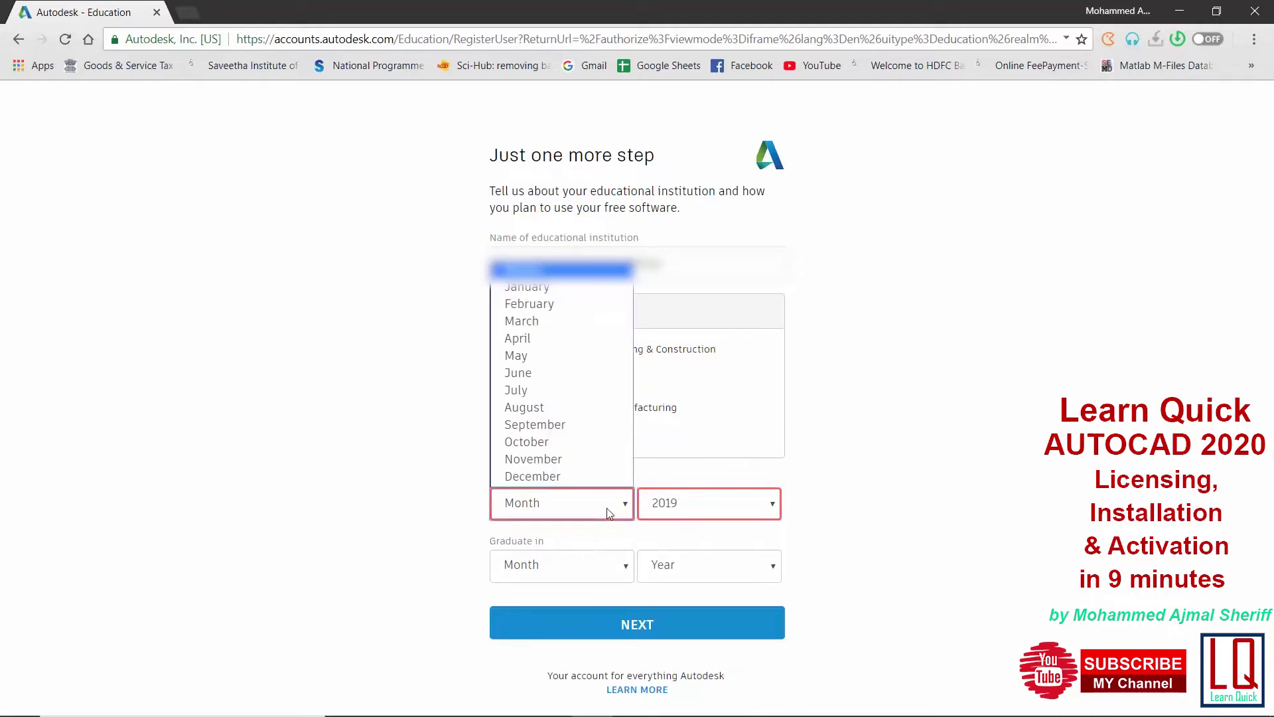
click(577, 406)
Set graduation to August 2023 and submit the study details
click(686, 569)
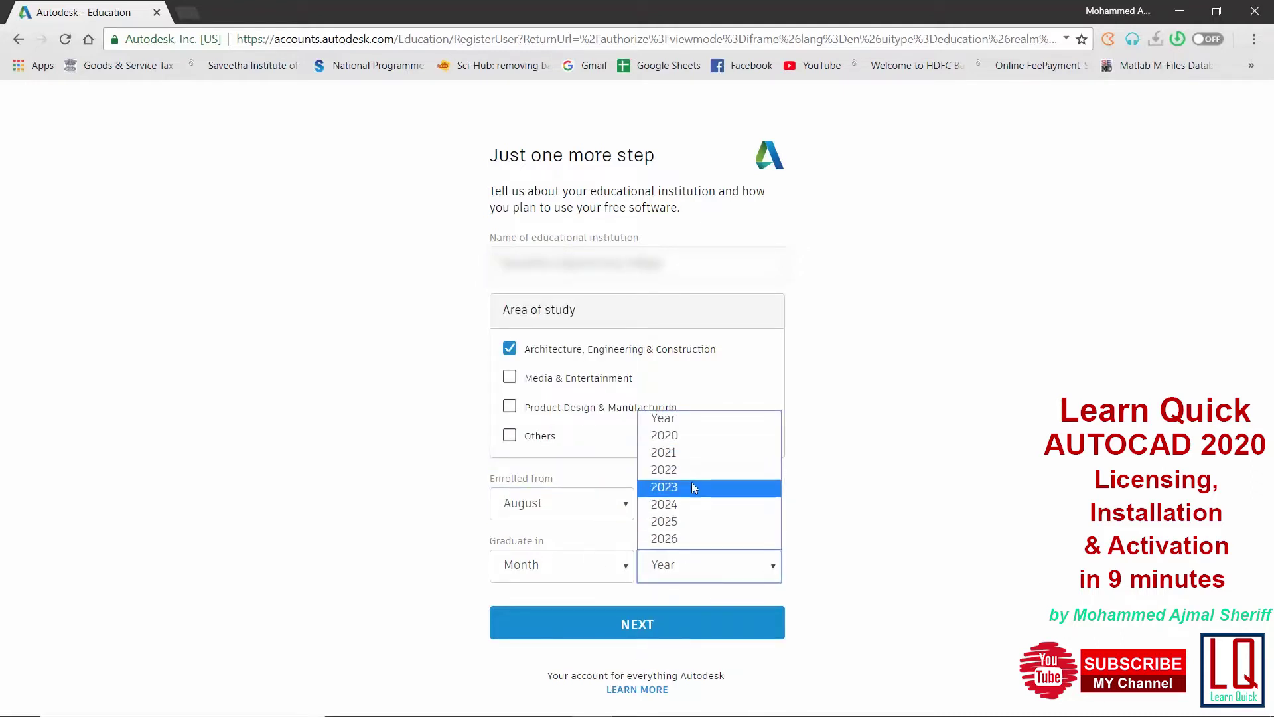
click(692, 486)
click(601, 566)
click(577, 466)
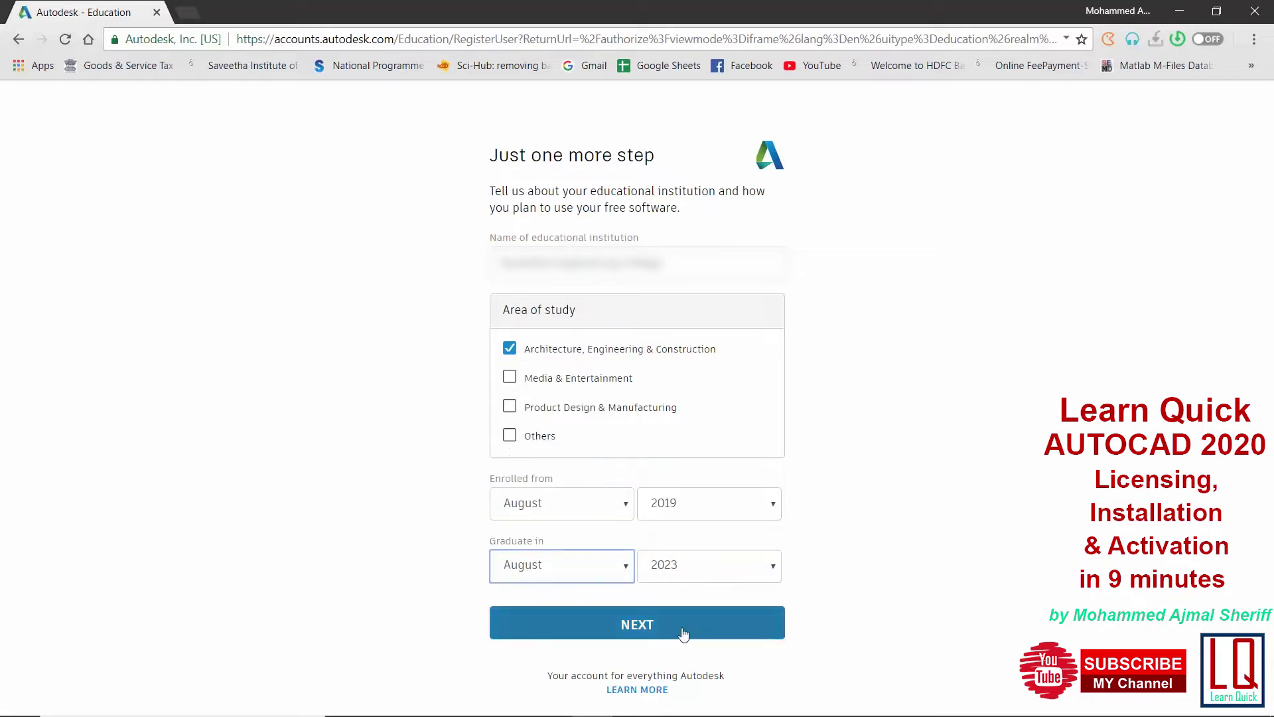
click(637, 624)
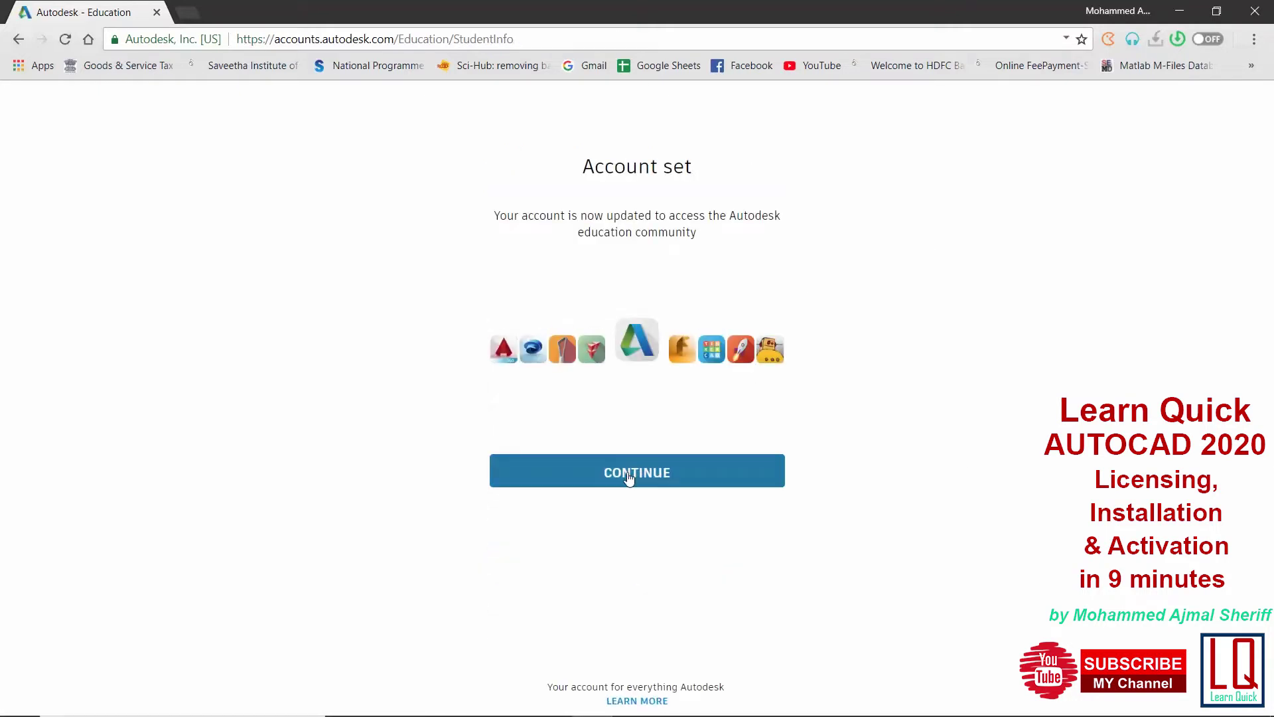
Choose Personal or individual use, AutoCAD 2020, Windows 64-bit and English for the download
click(630, 478)
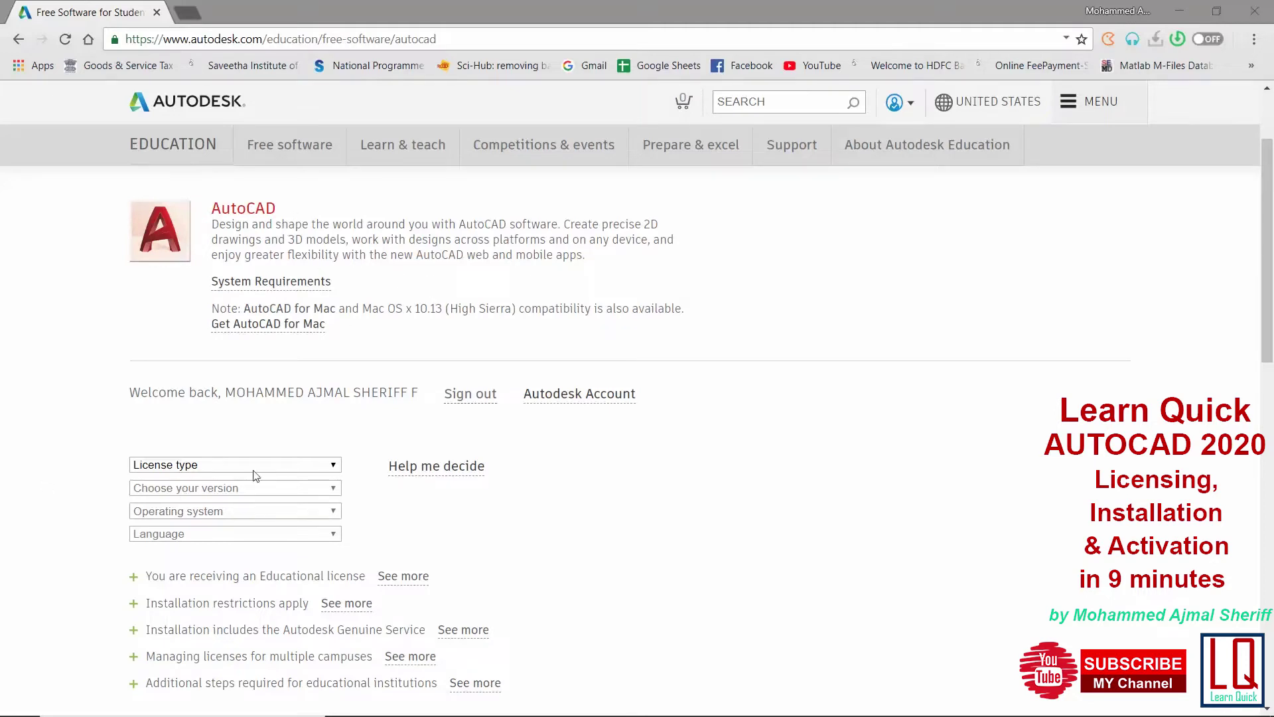
click(309, 466)
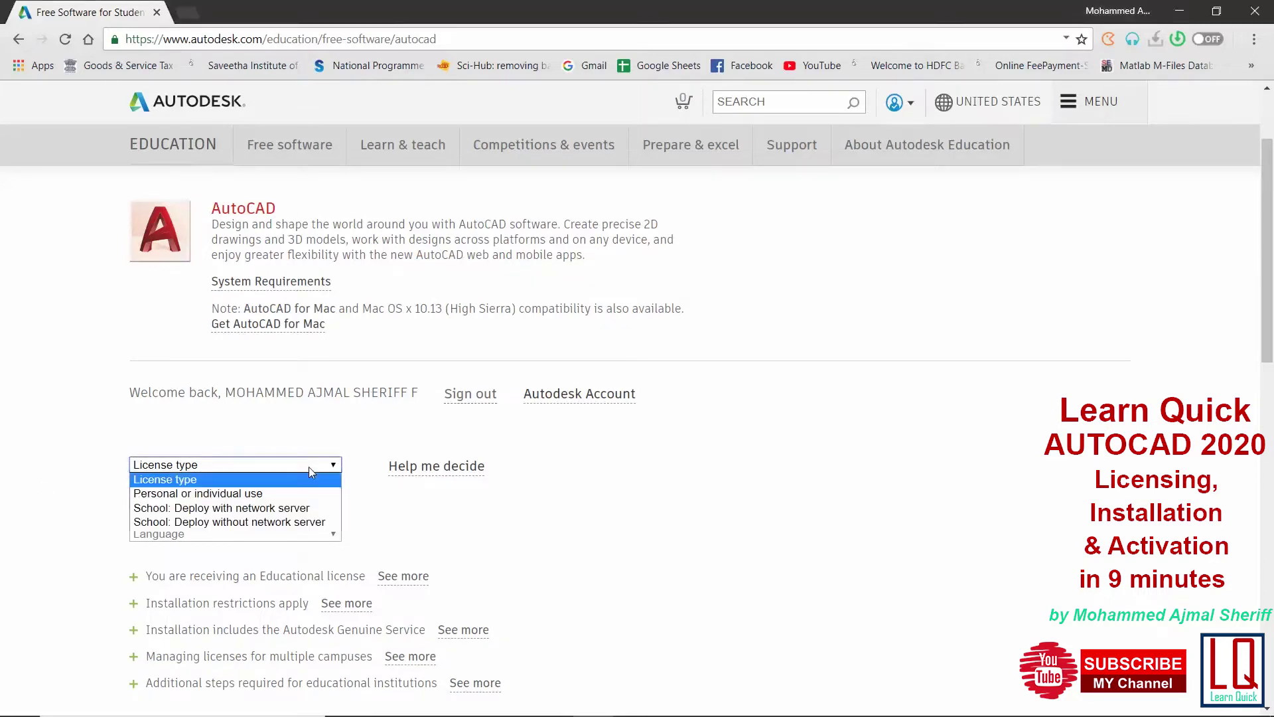
click(271, 493)
click(273, 490)
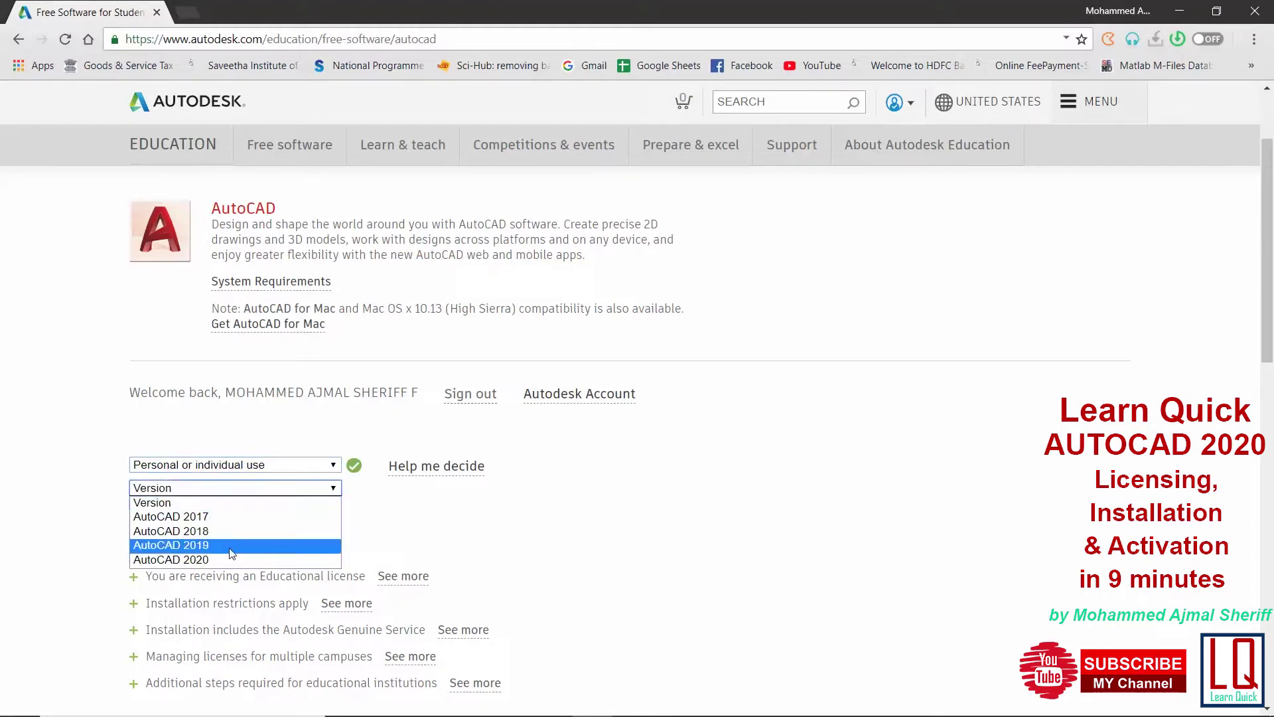
click(226, 561)
click(257, 510)
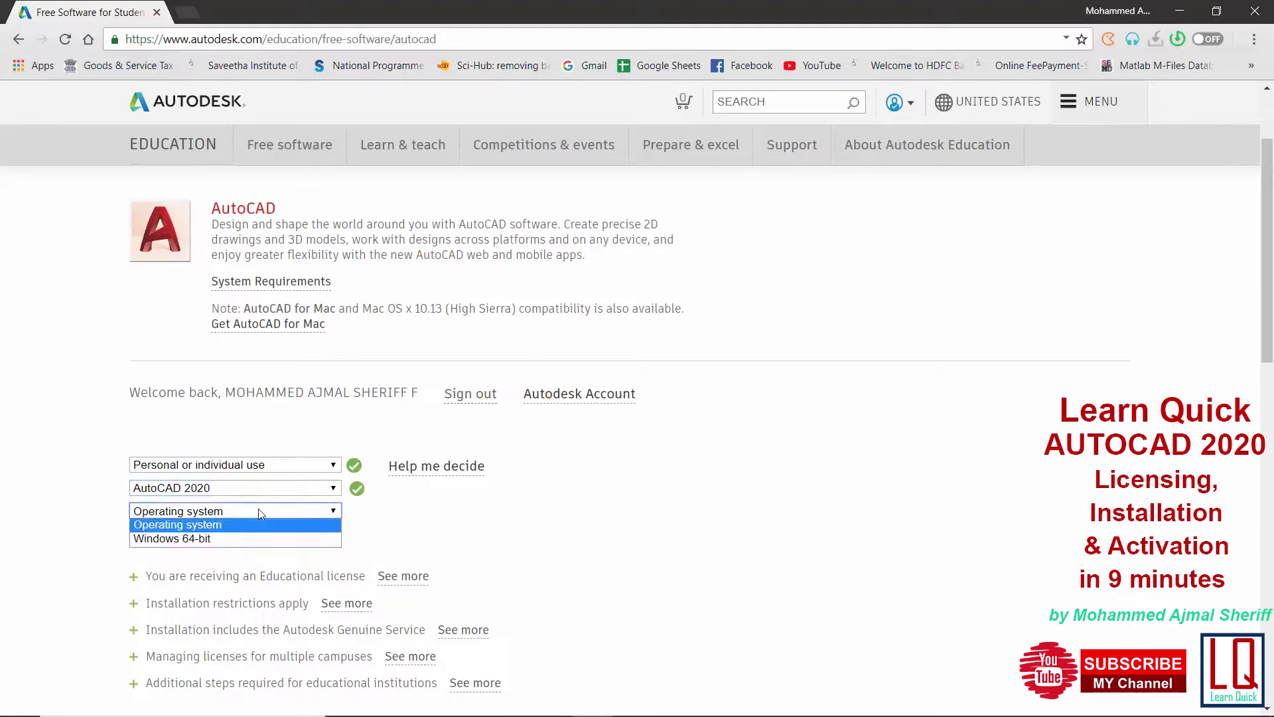
click(241, 538)
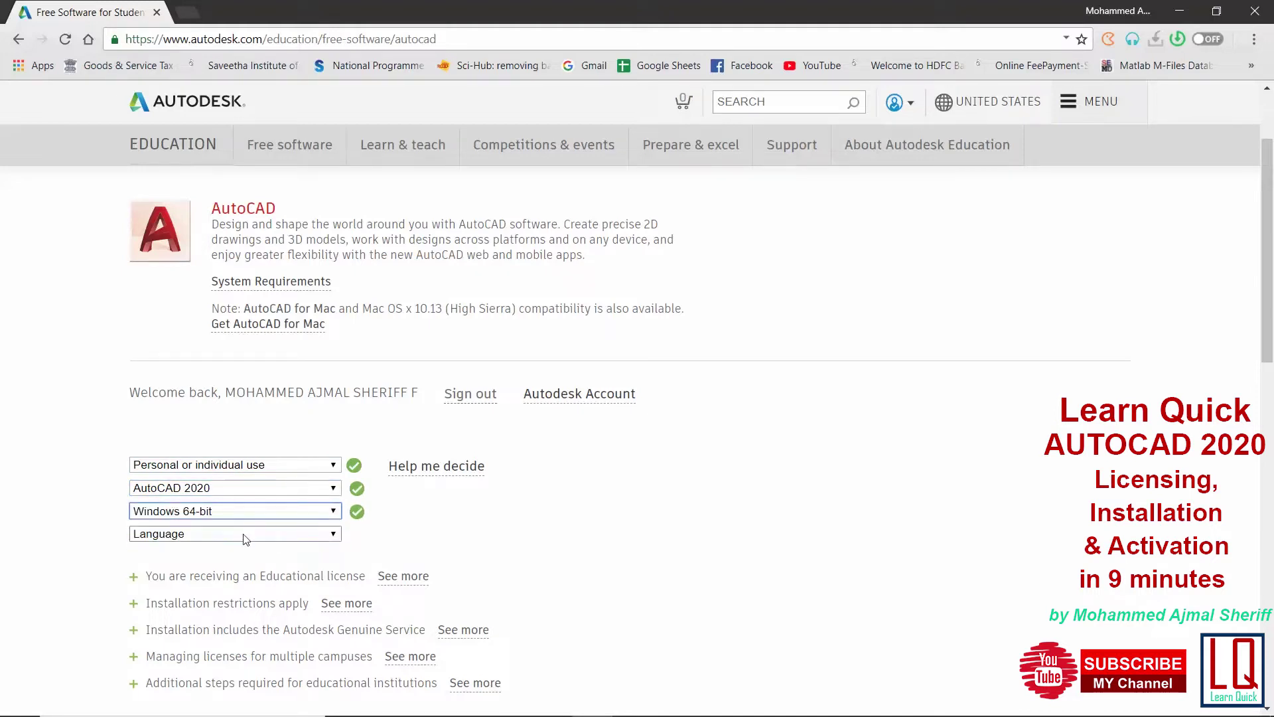
click(245, 535)
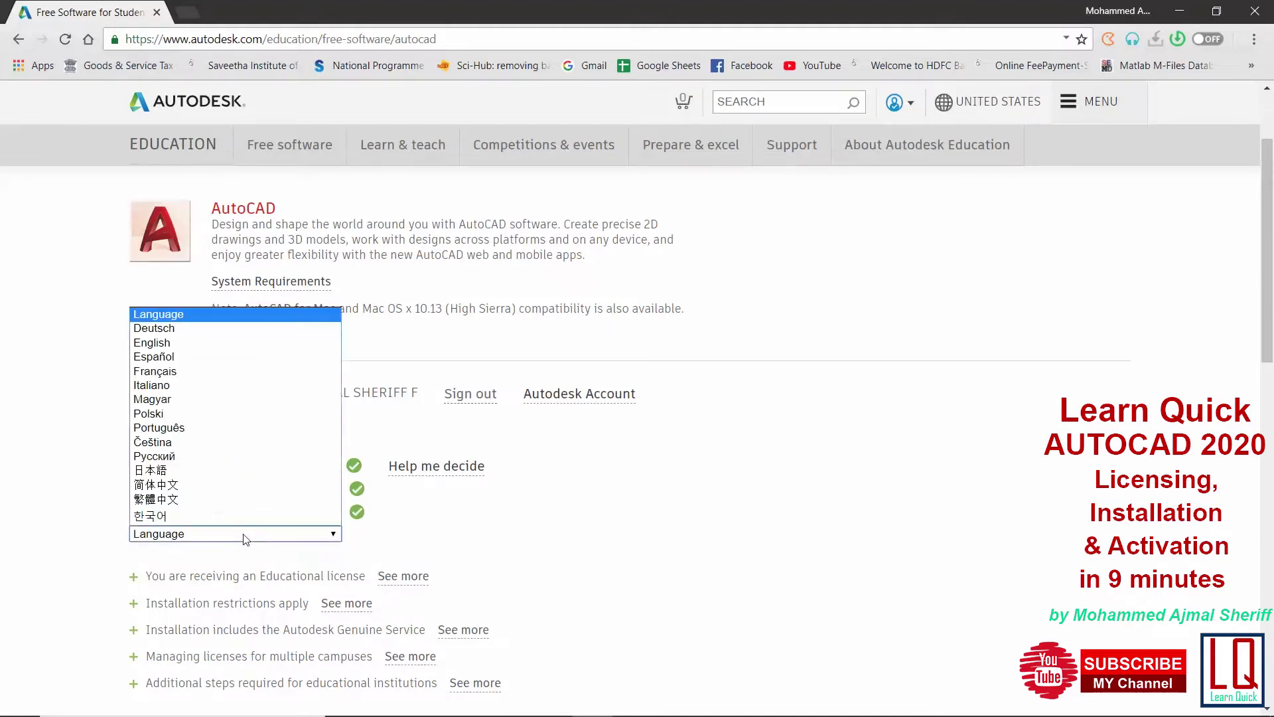
click(258, 342)
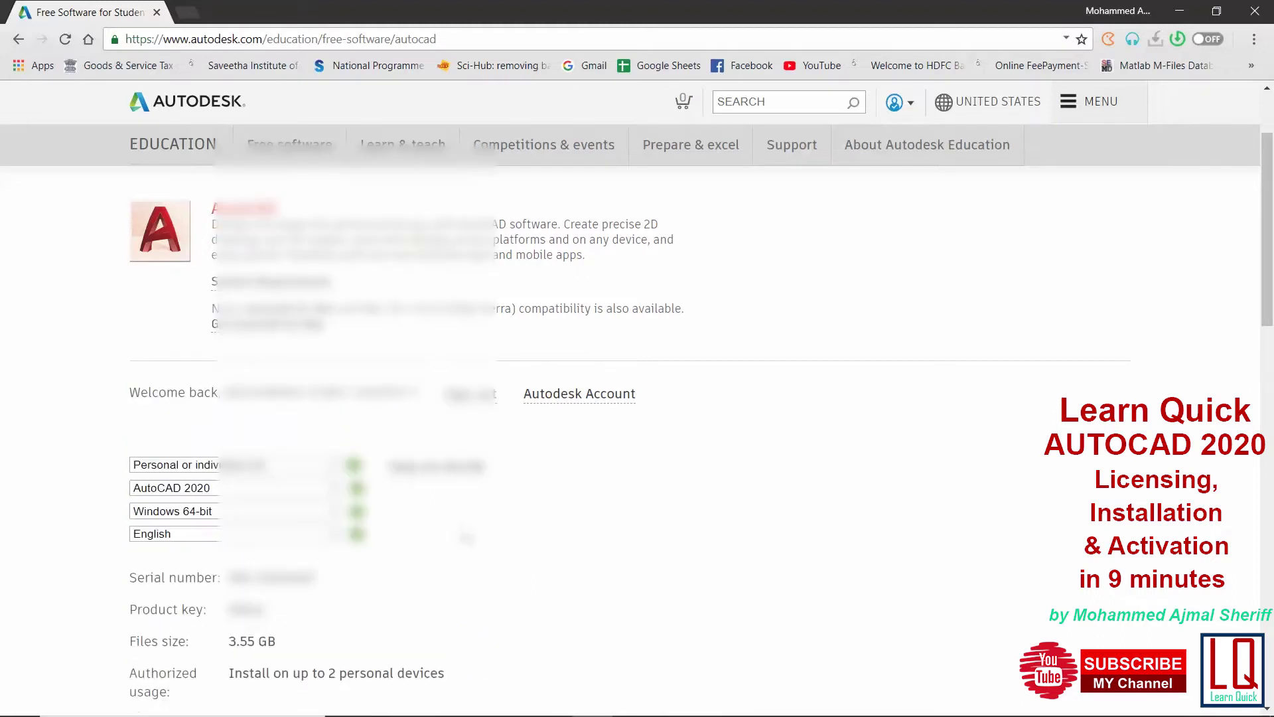
Try DOWNLOAD NOW from the install options, then dismiss the downloading notice
scroll(467, 536, down, 1)
scroll(467, 537, down, 1)
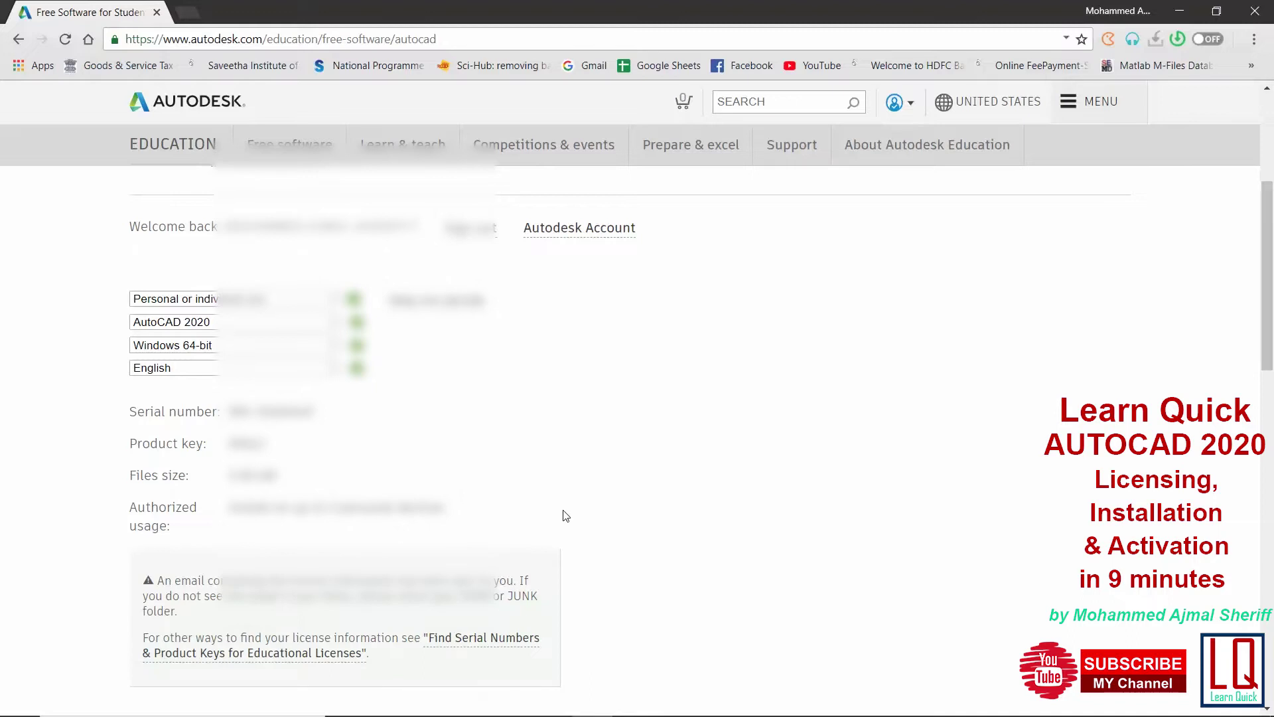
scroll(601, 475, down, 2)
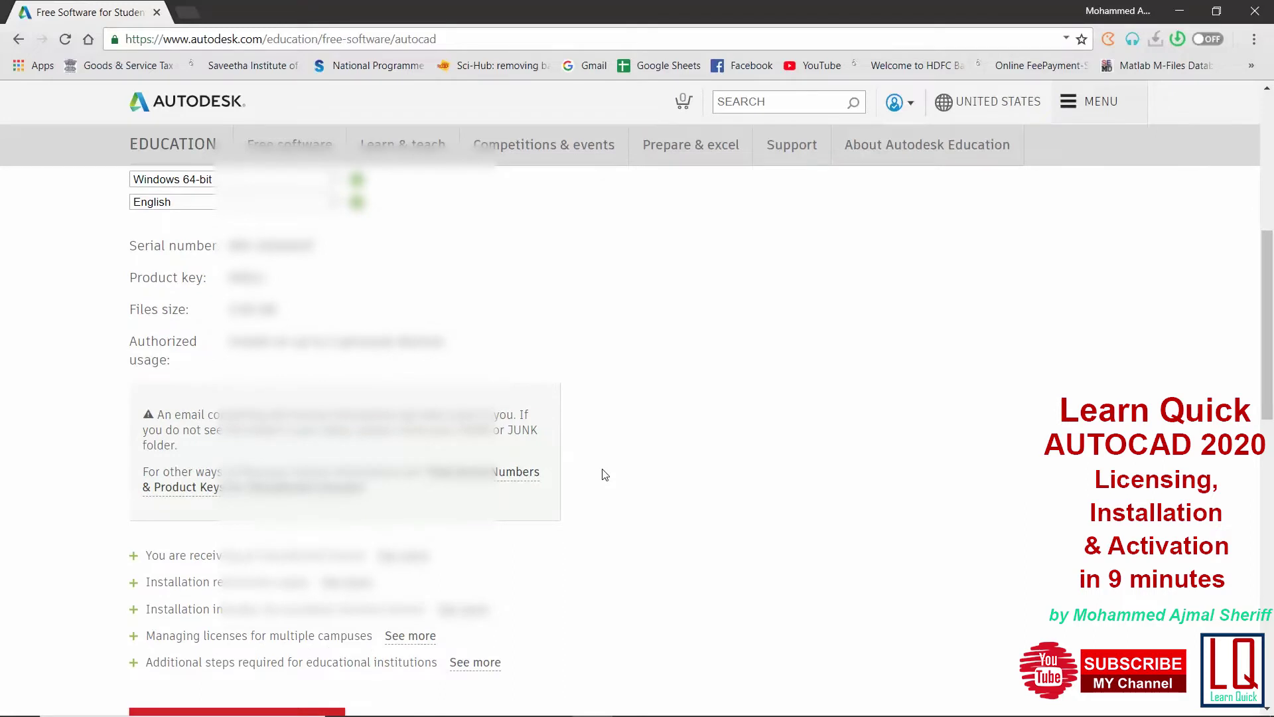
scroll(605, 475, down, 1)
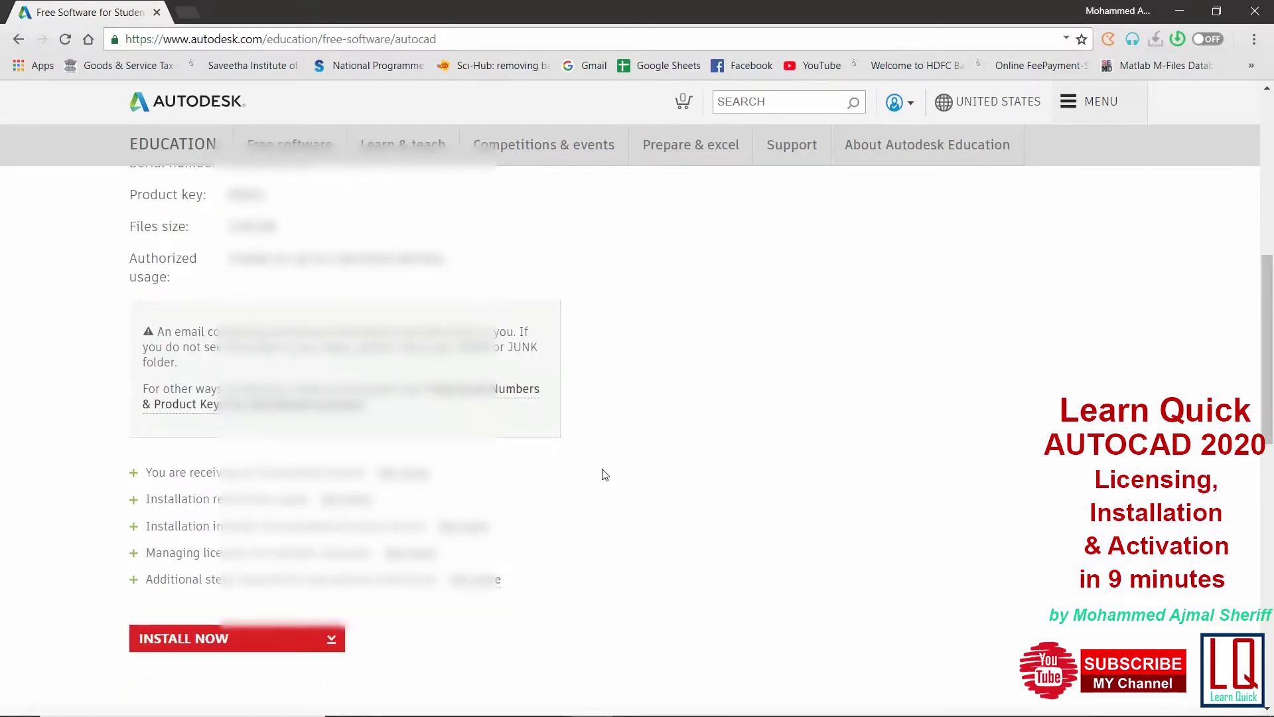
click(337, 645)
scroll(336, 640, down, 2)
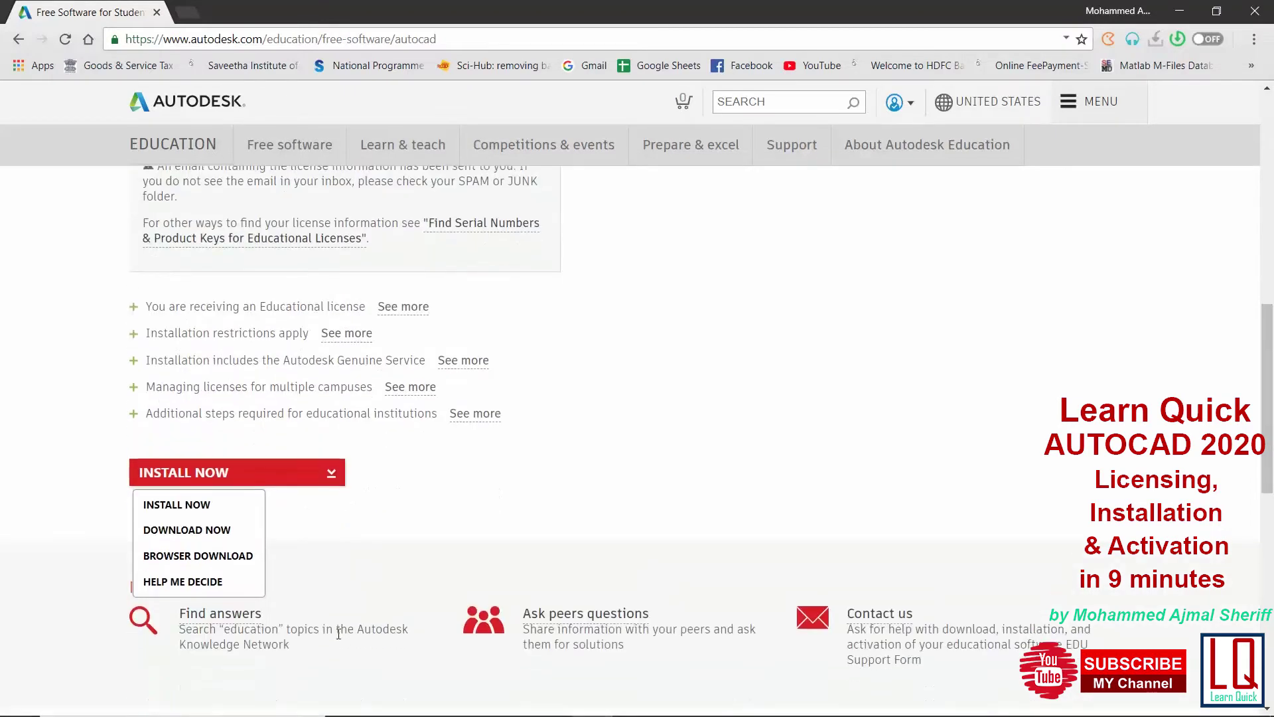
click(209, 531)
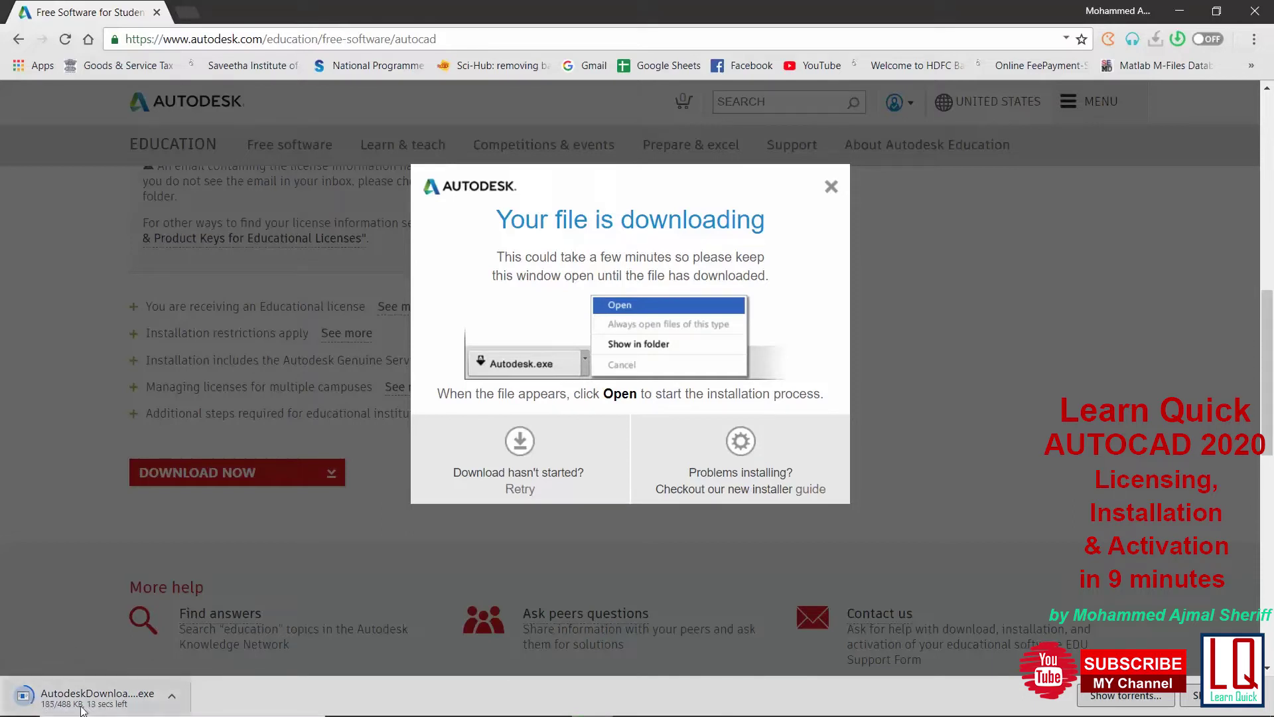
click(835, 190)
Download the AutoCAD 2020 installer via BROWSER DOWNLOAD and show it in its folder
click(331, 477)
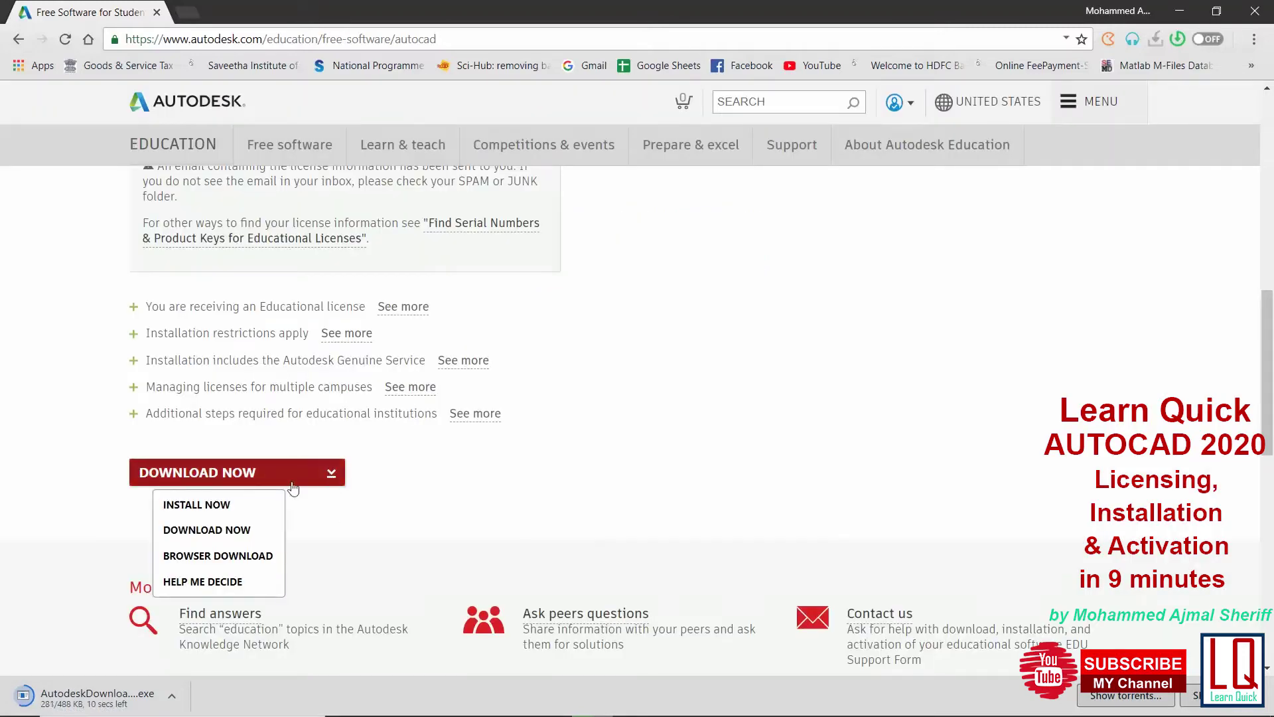
click(234, 564)
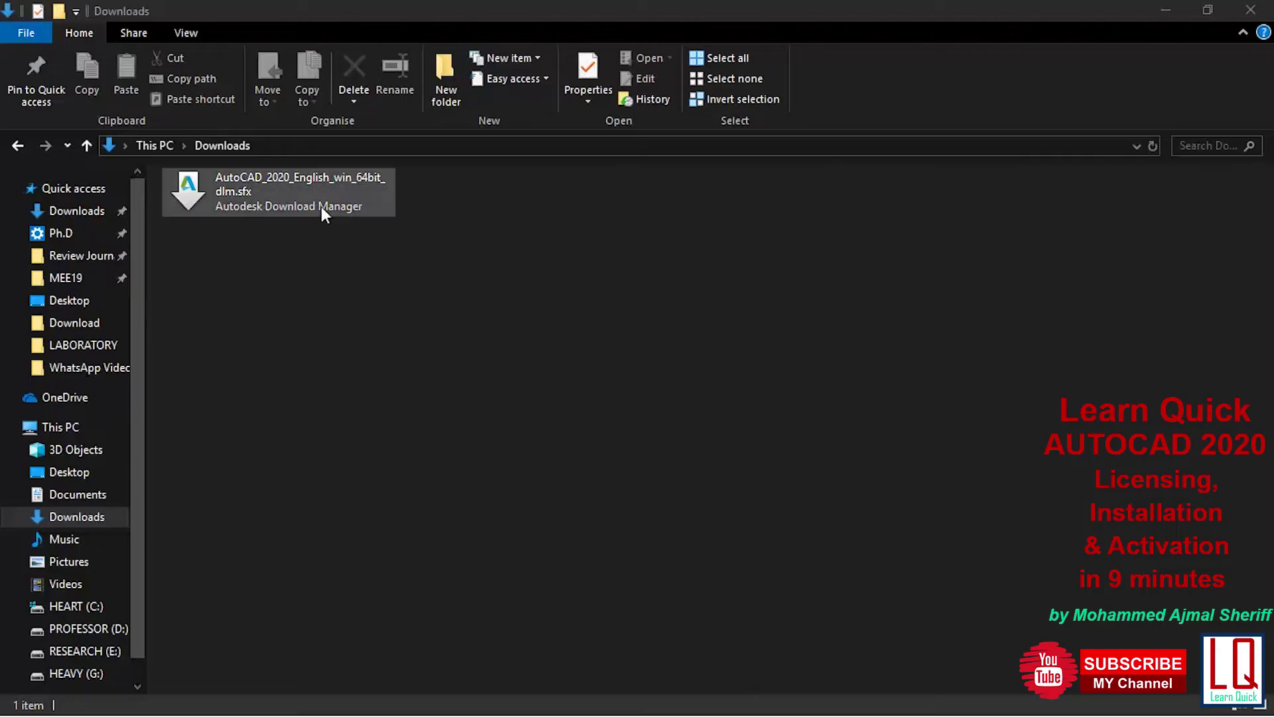
click(318, 193)
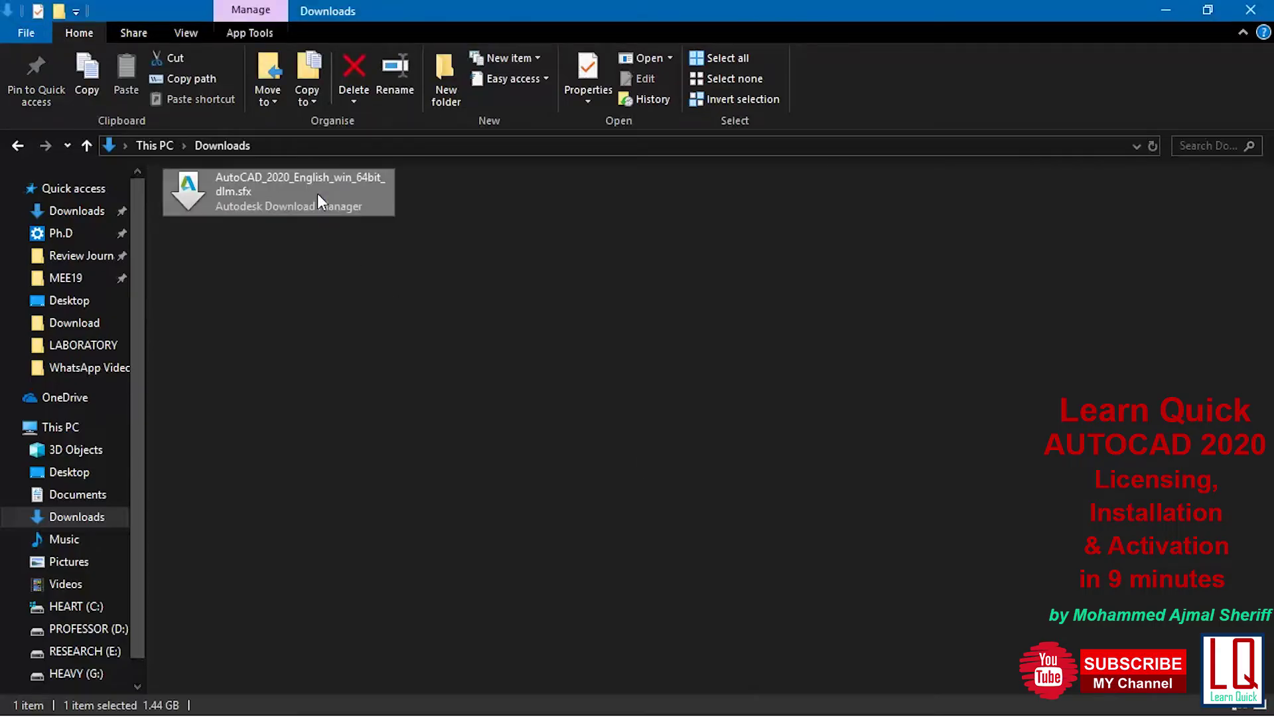
Run AutoCAD_2020_English_win_64bit_dlm.sfx from Downloads as administrator
right_click(314, 191)
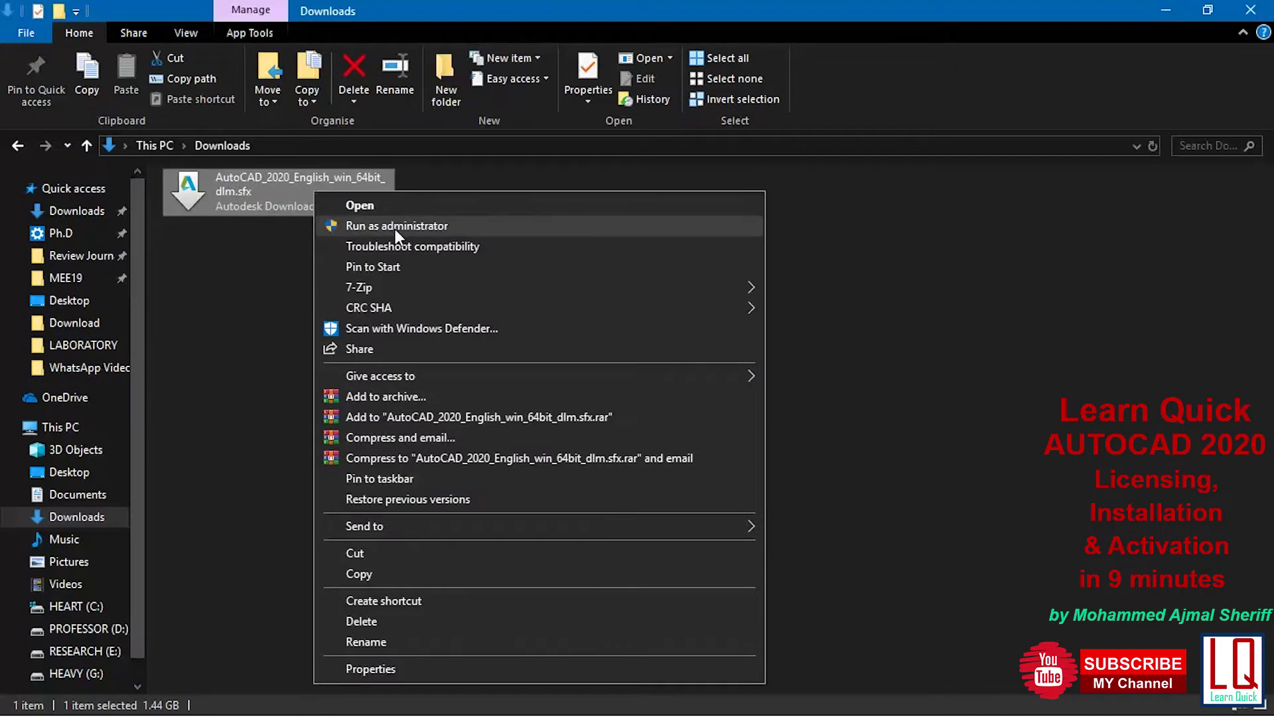
click(396, 227)
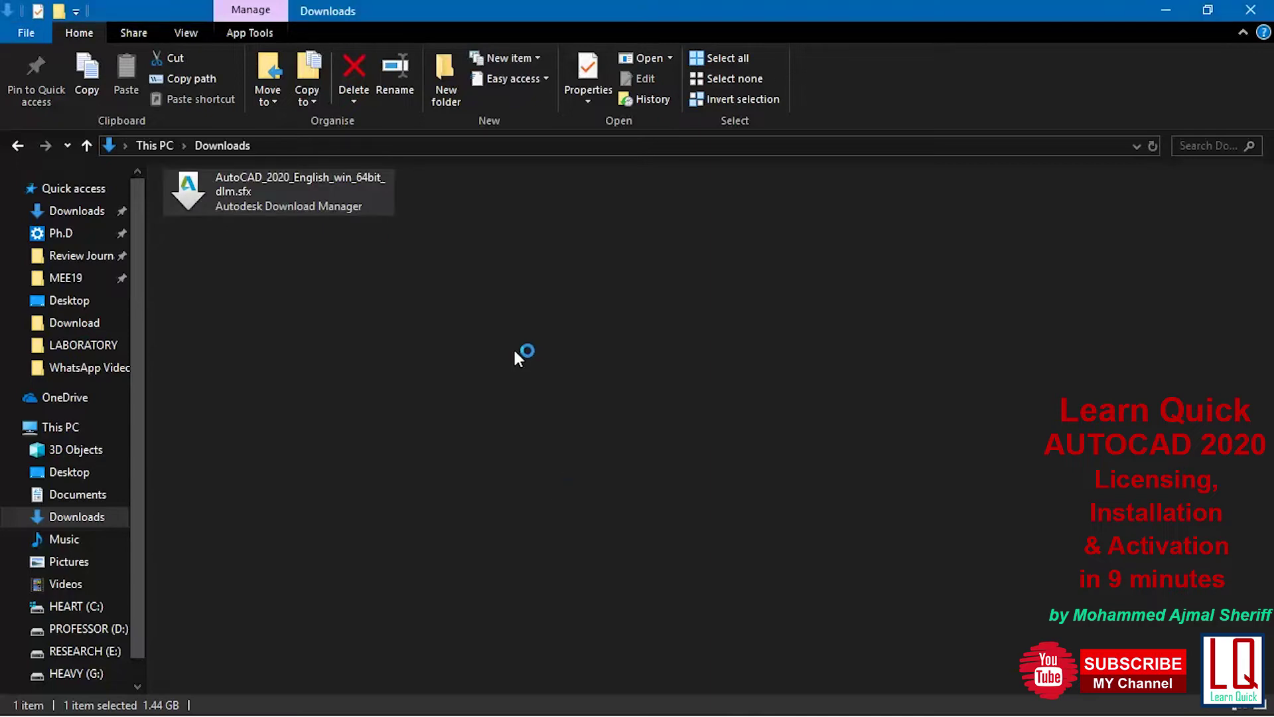
Set the extraction folder to This PC > Downloads and extract the AutoCAD 2020 package there
click(760, 195)
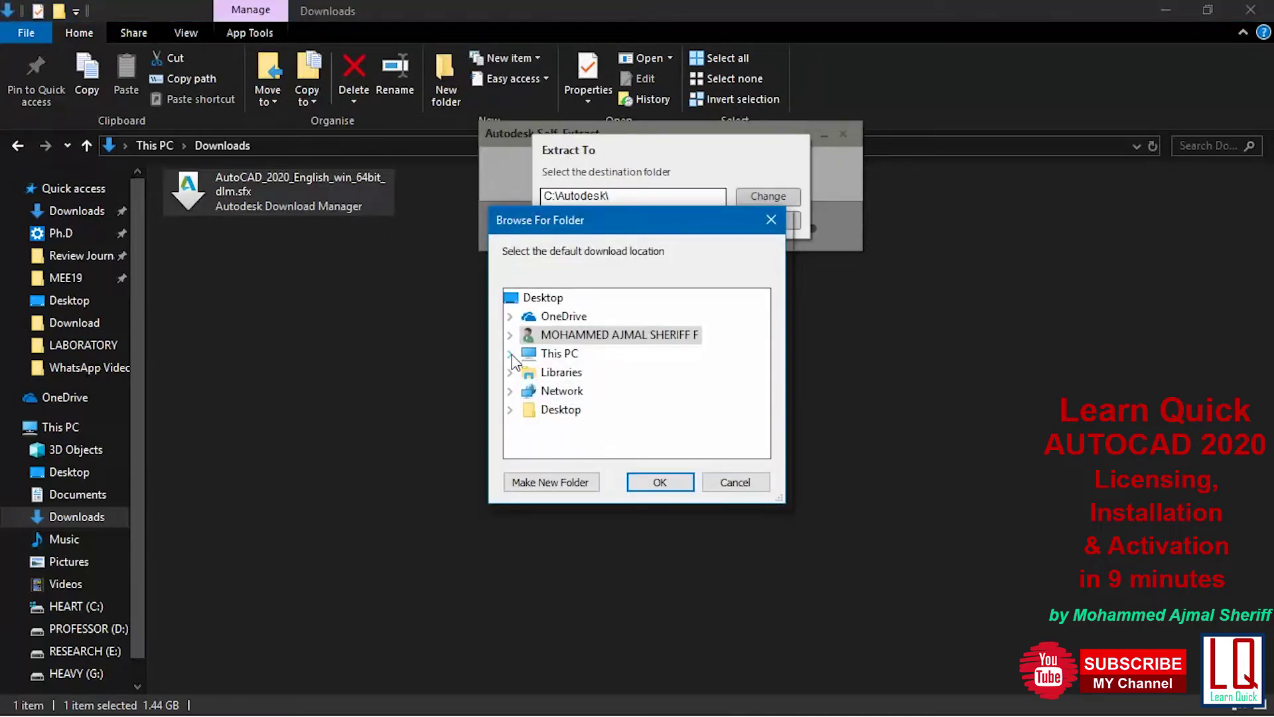
click(529, 410)
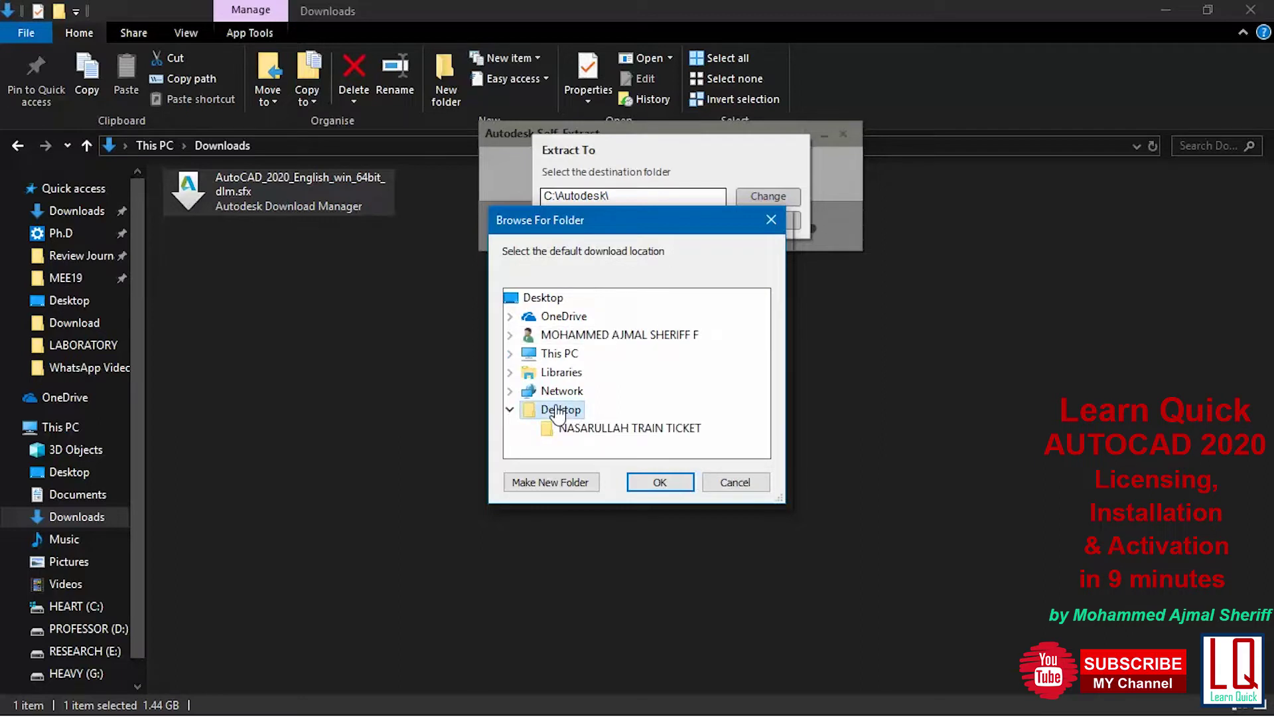
click(510, 409)
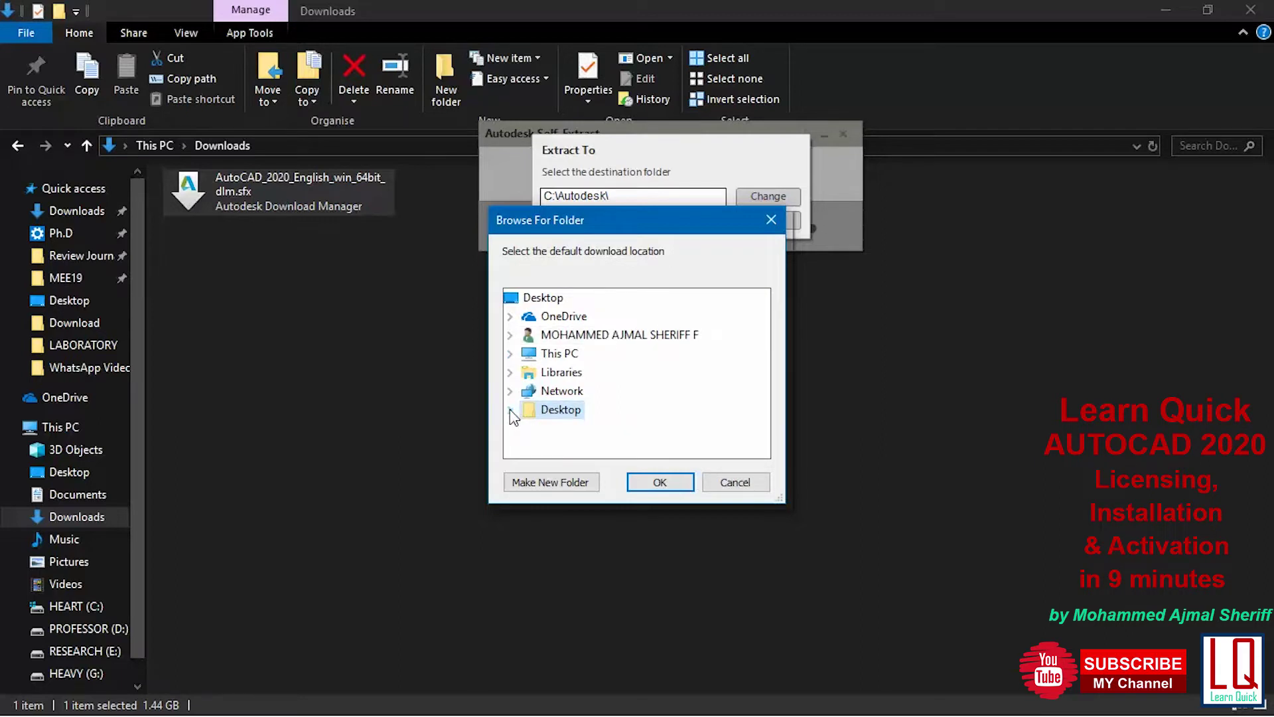
click(510, 354)
click(584, 372)
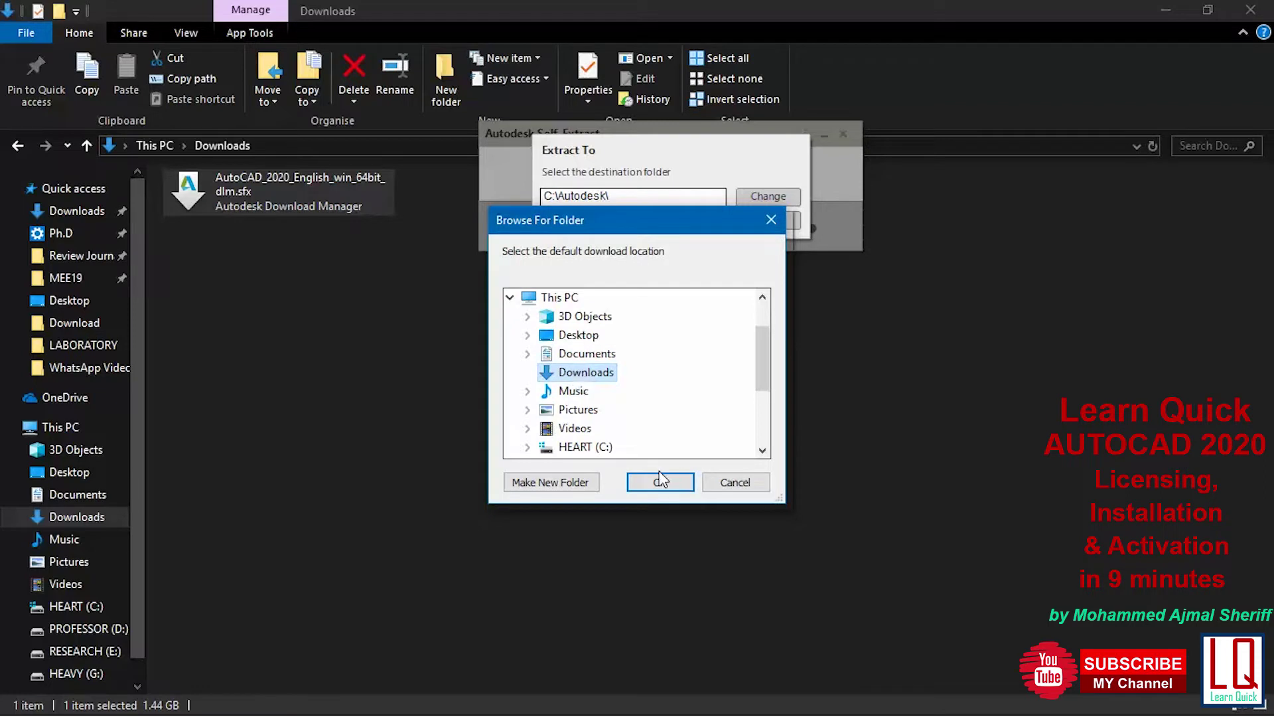
click(661, 483)
click(704, 222)
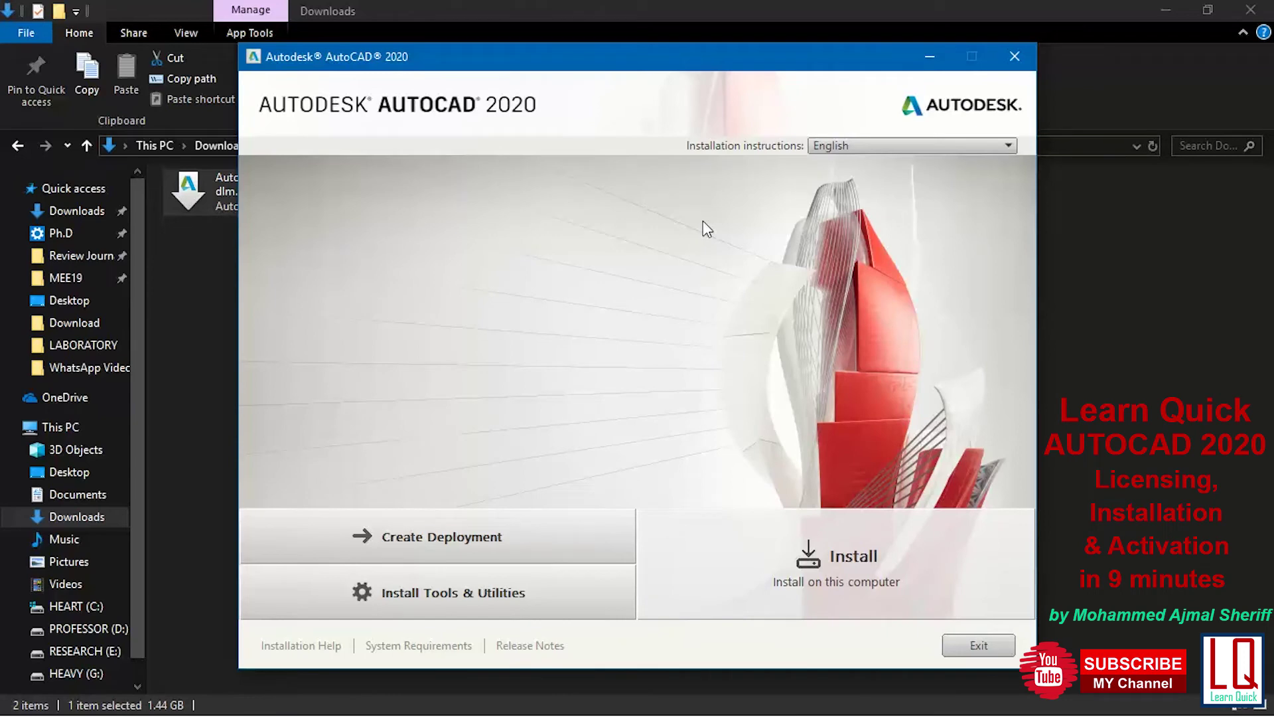
Begin the installation with India as the region and accept the license agreement
click(829, 578)
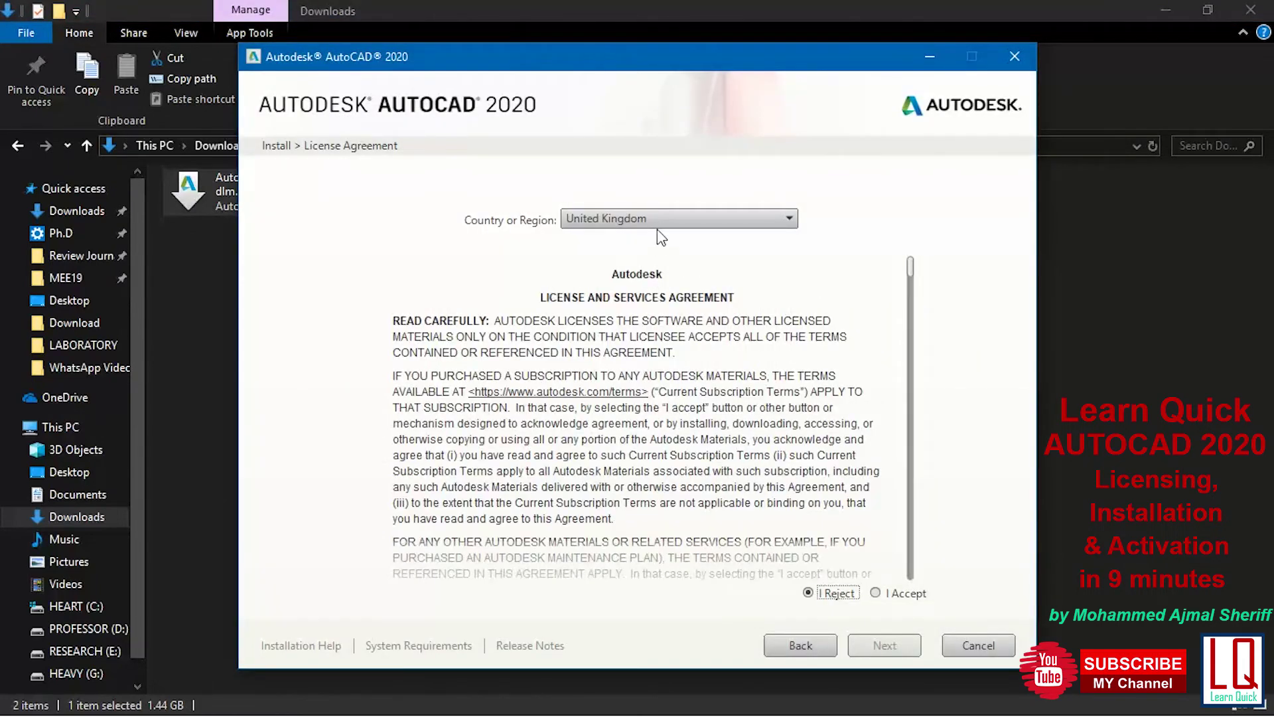
click(658, 219)
key(i)
click(659, 239)
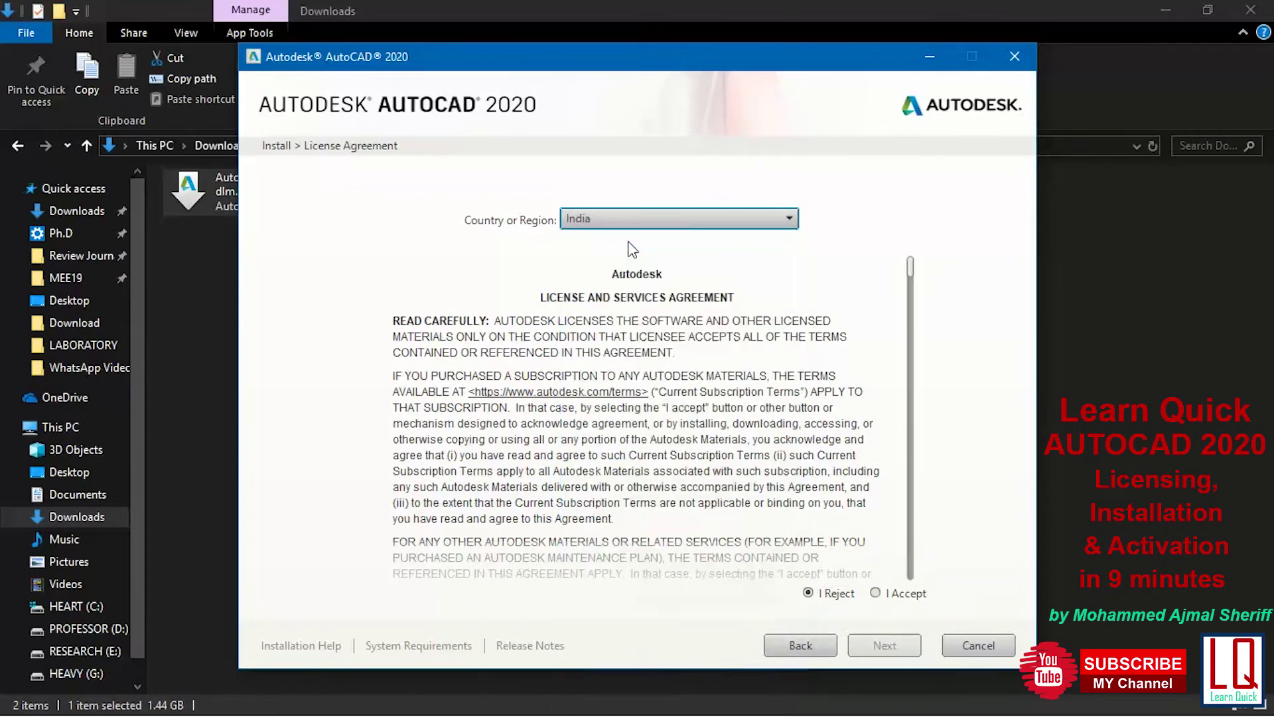
click(883, 594)
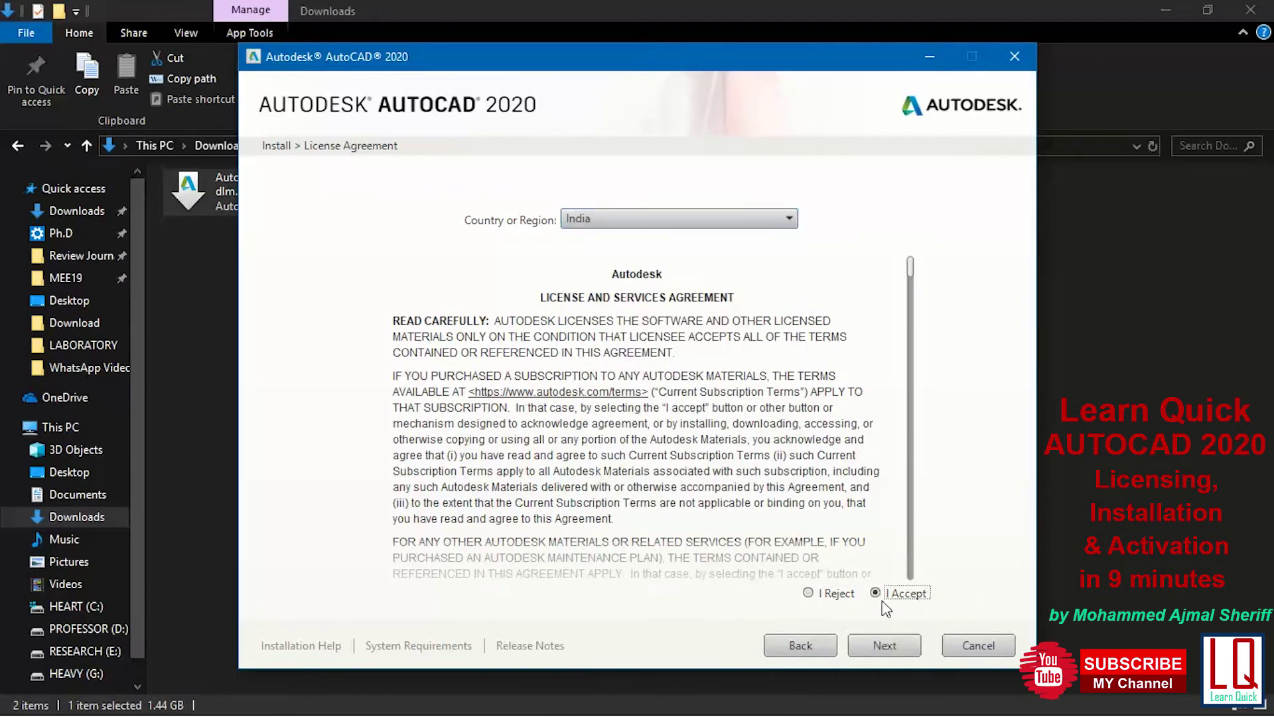
click(881, 643)
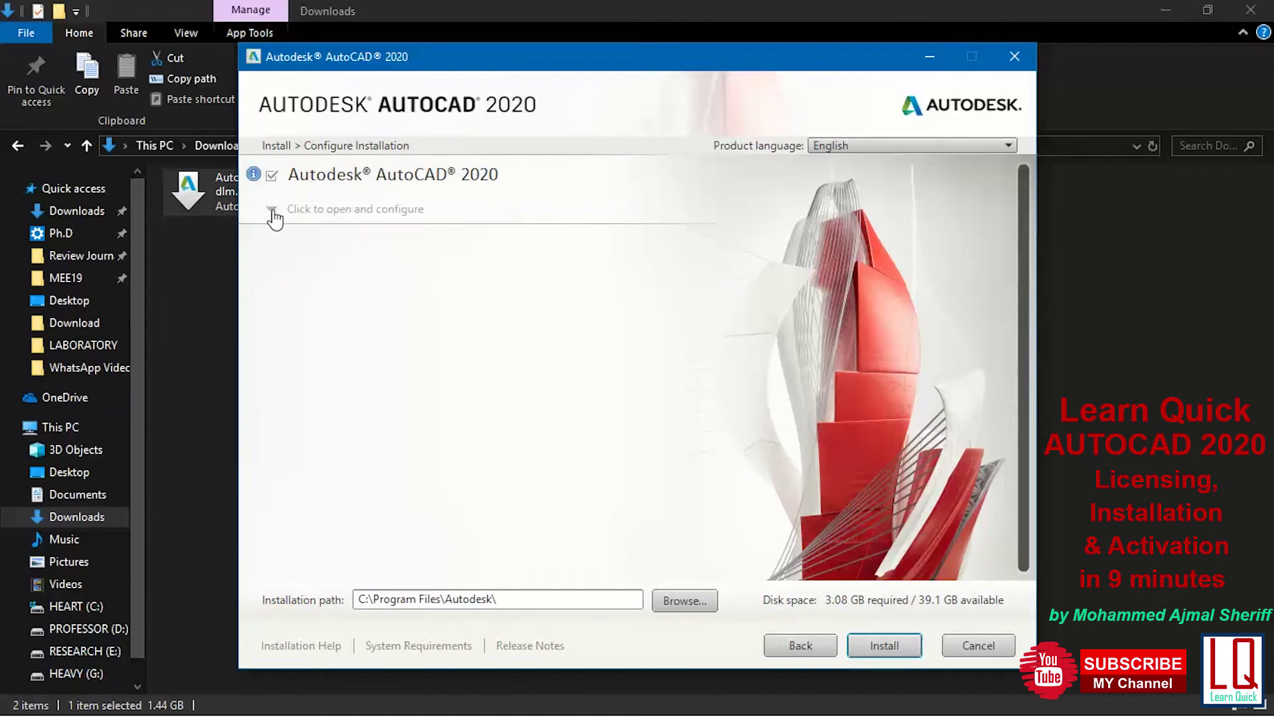
Tick the Performance Reporting Tool plug-in under AutoCAD 2020 and start the installation
click(275, 212)
scroll(563, 430, down, 1)
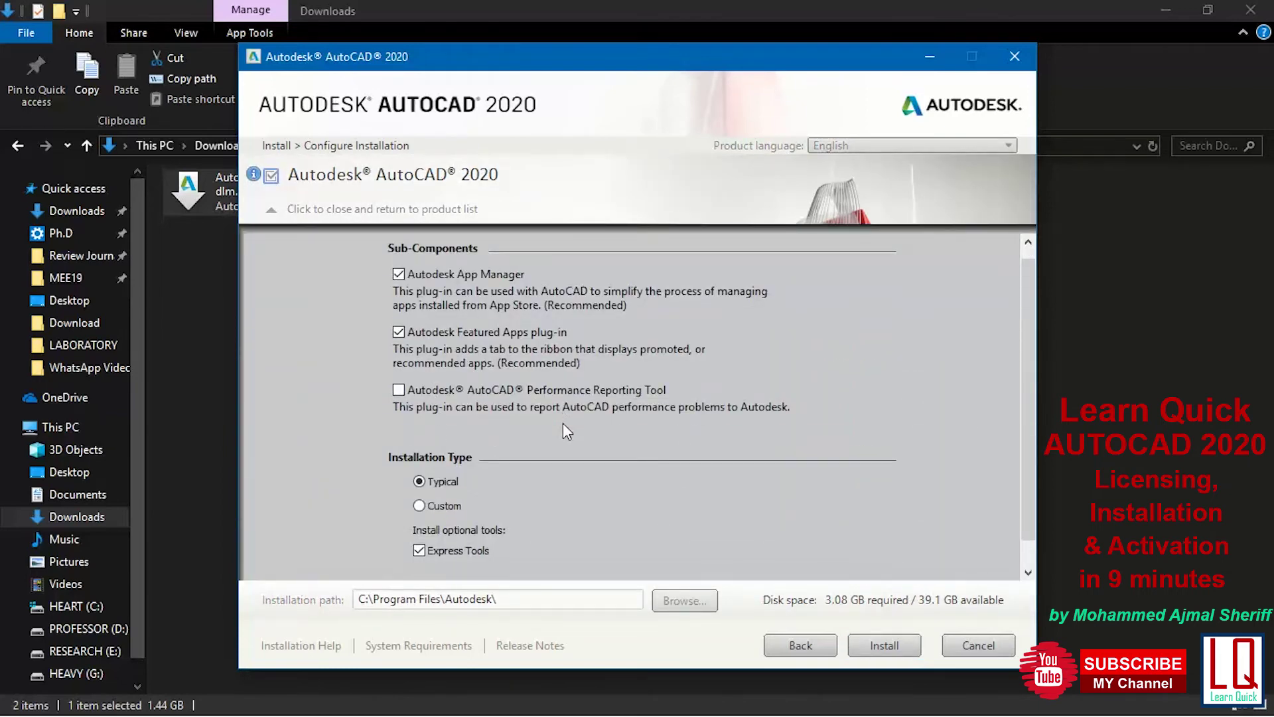
click(399, 391)
scroll(599, 451, down, 1)
scroll(599, 451, down, 1)
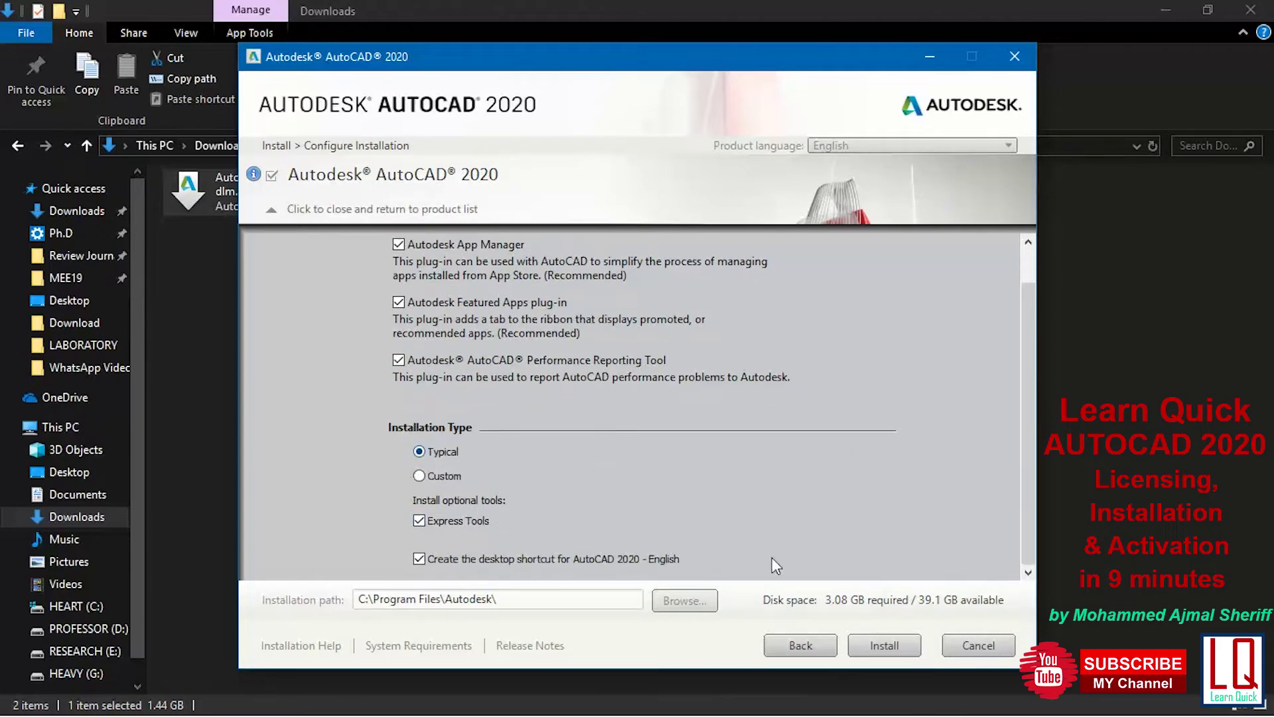
click(885, 645)
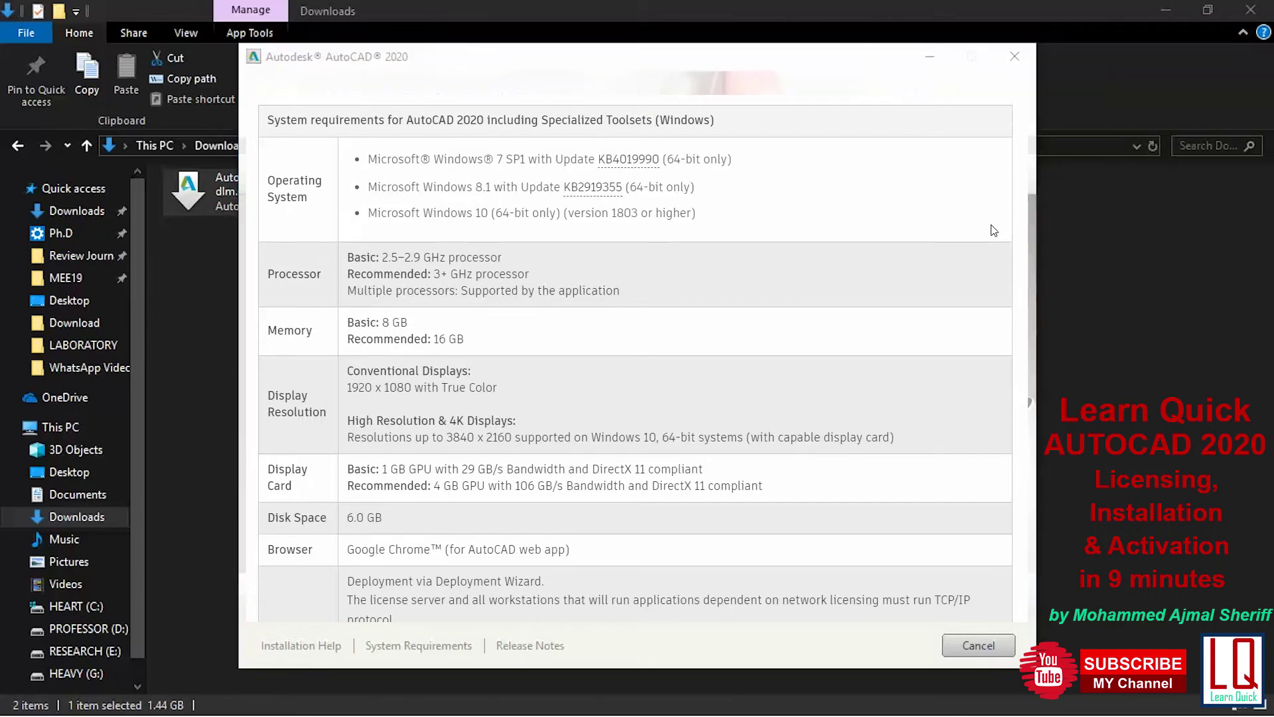
Scroll through the installer's system requirements while AutoCAD 2020 installs
scroll(994, 230, down, 1)
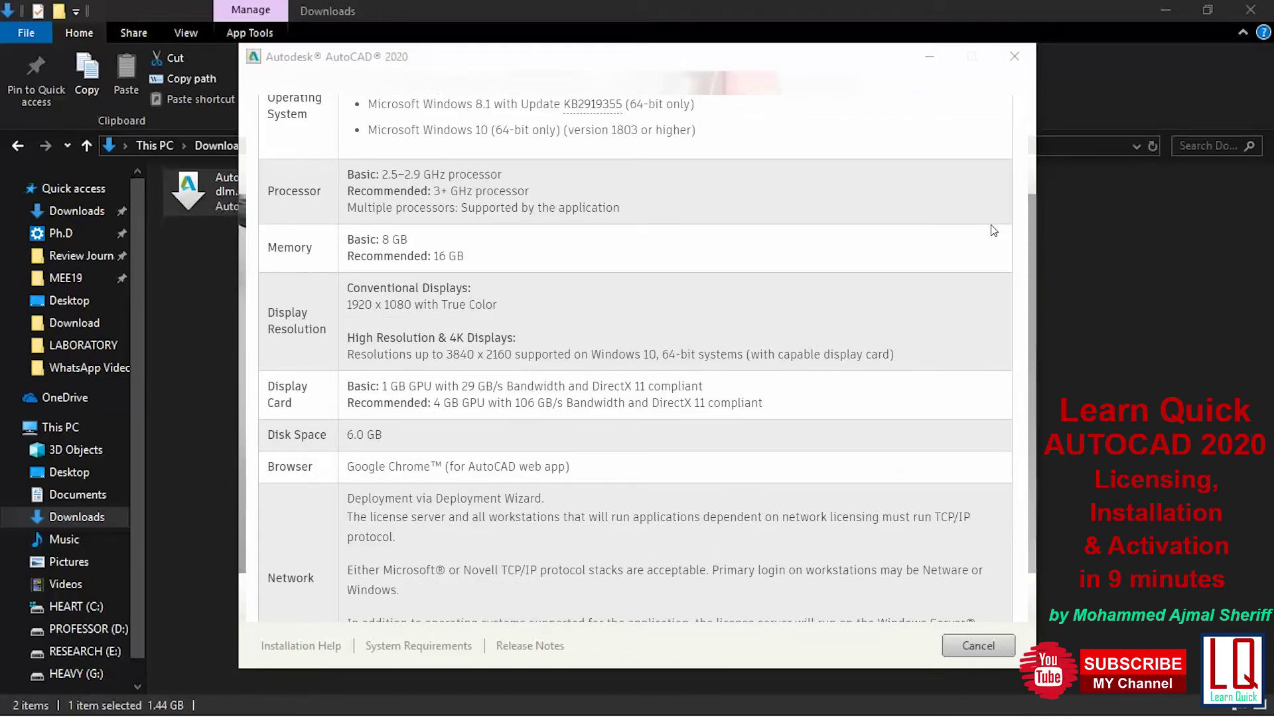
click(994, 230)
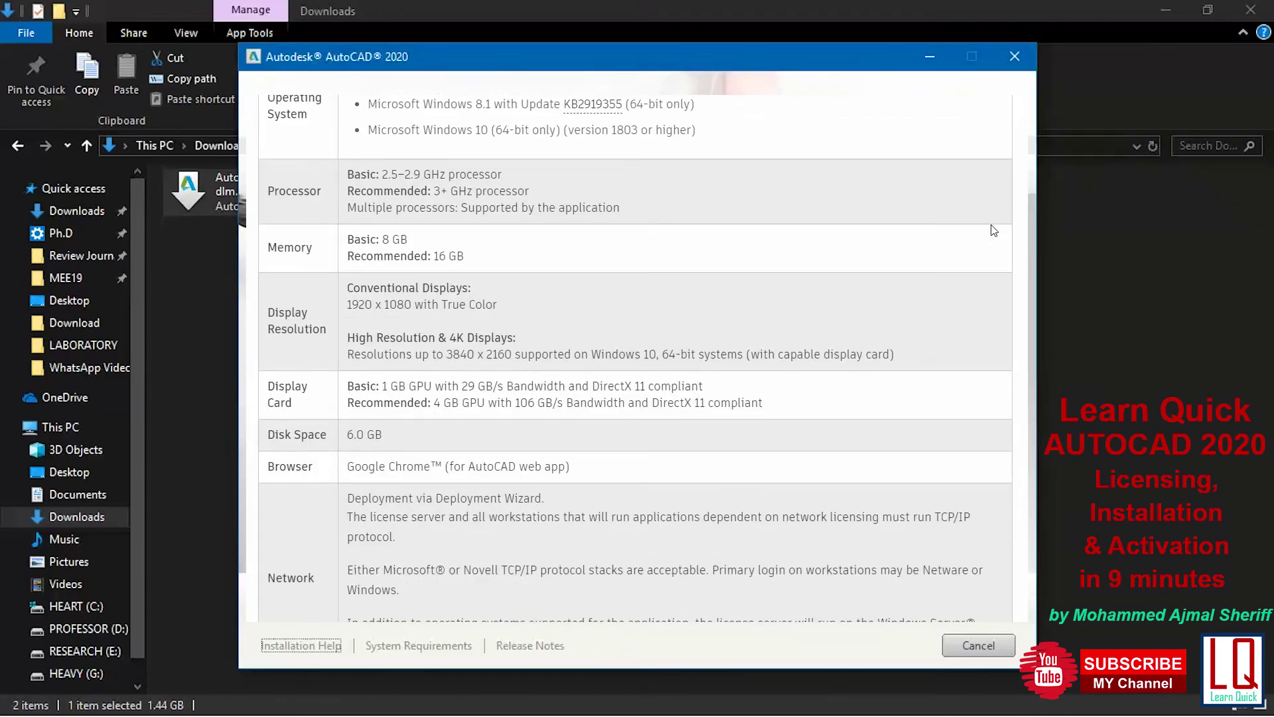
scroll(994, 230, down, 2)
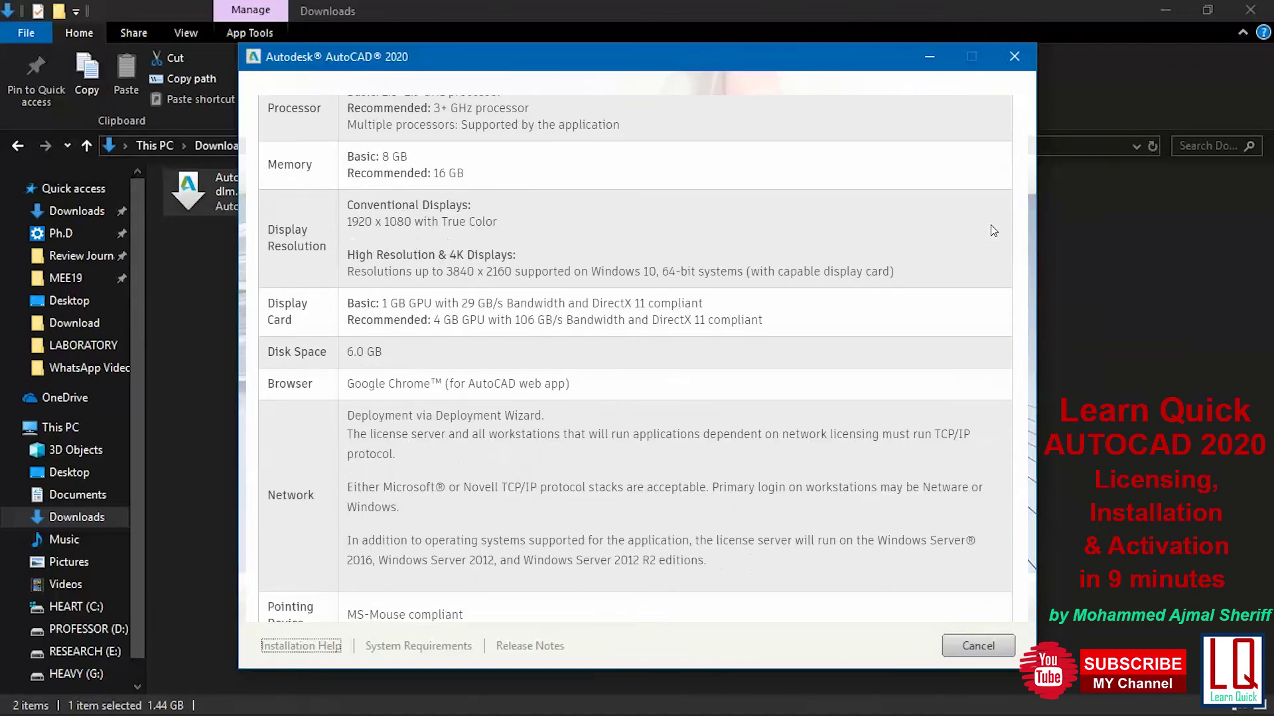
scroll(993, 230, down, 2)
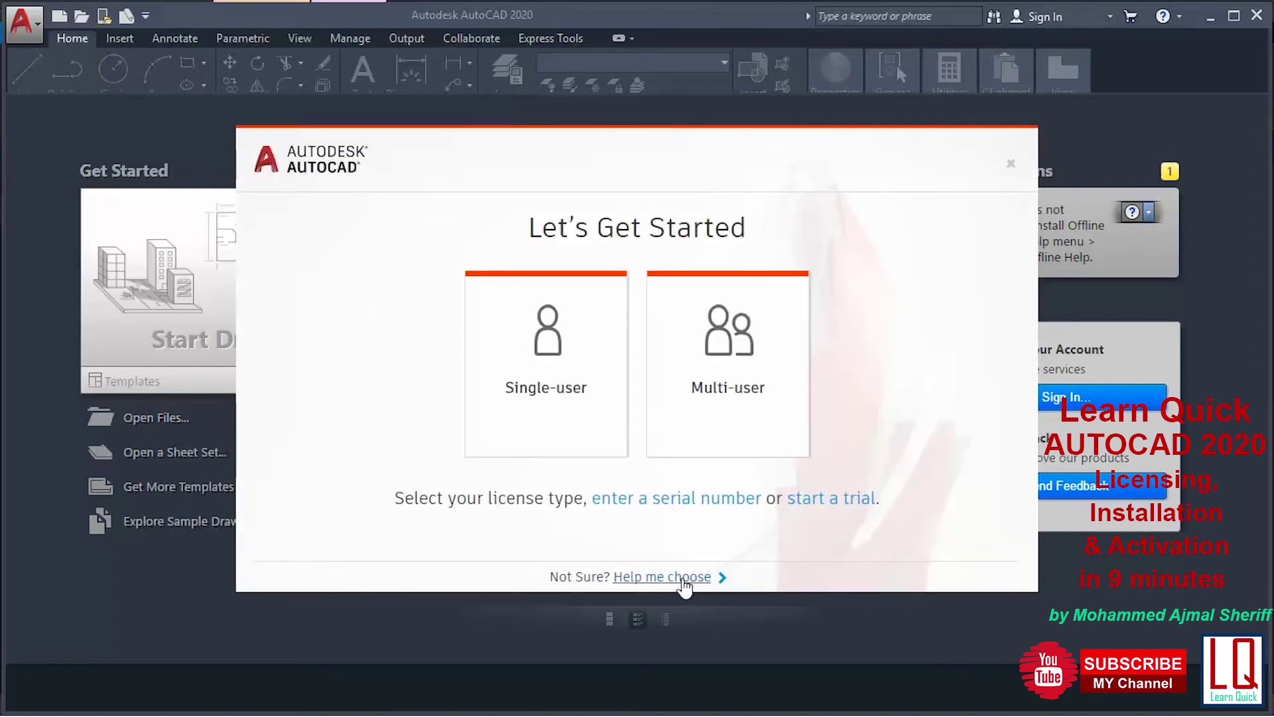
Choose Enter a Serial Number as the license type and agree to the Autodesk privacy statement
click(684, 578)
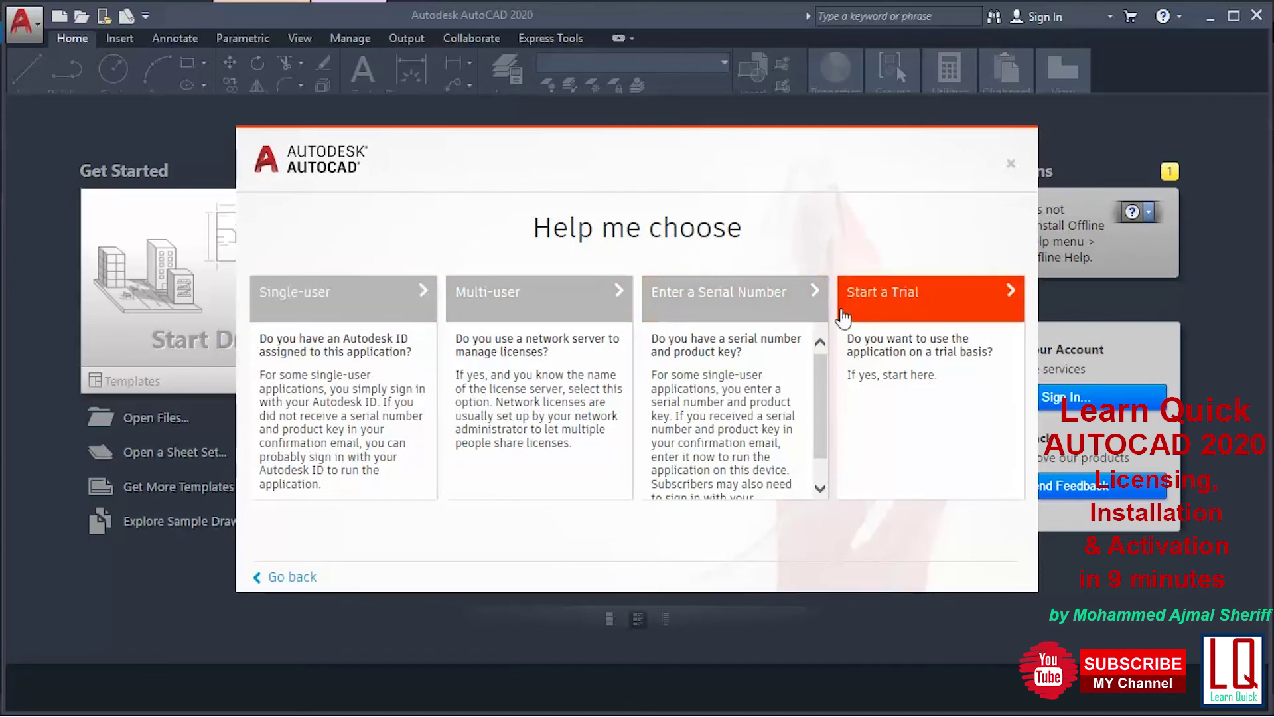
click(715, 318)
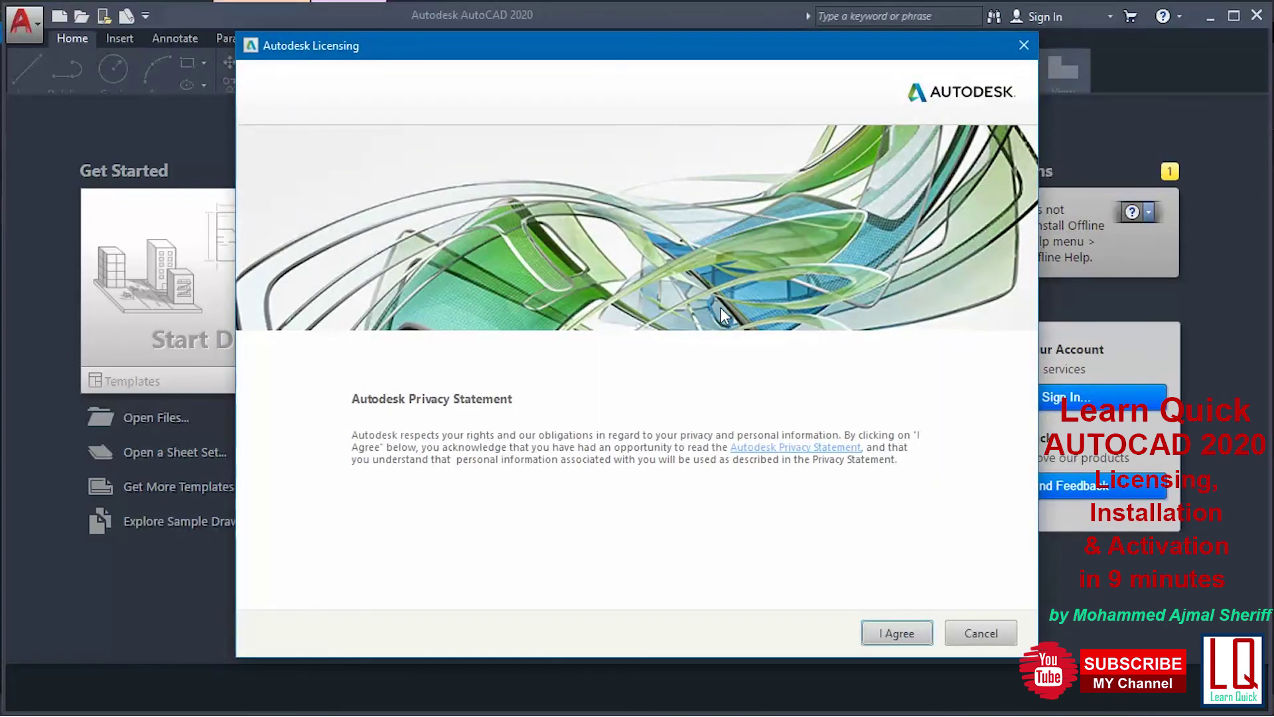
click(904, 632)
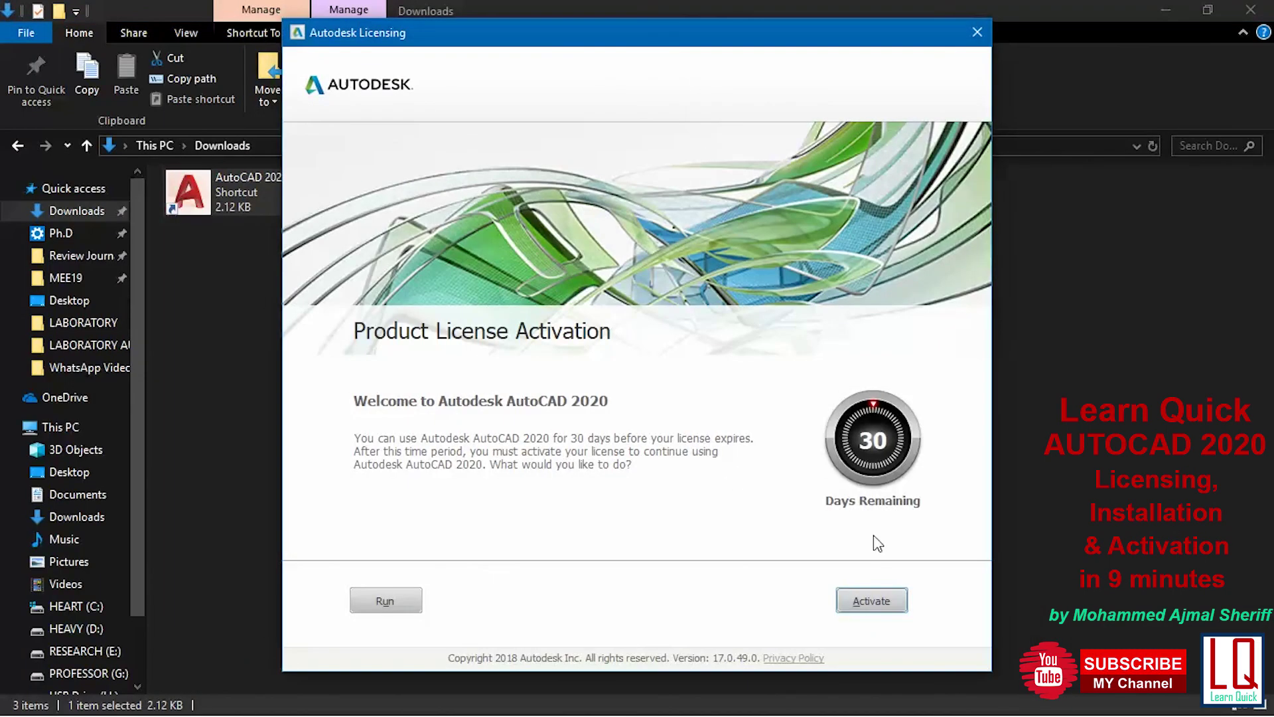
Activate AutoCAD 2020 by submitting the student serial number and product key, then finish
click(872, 600)
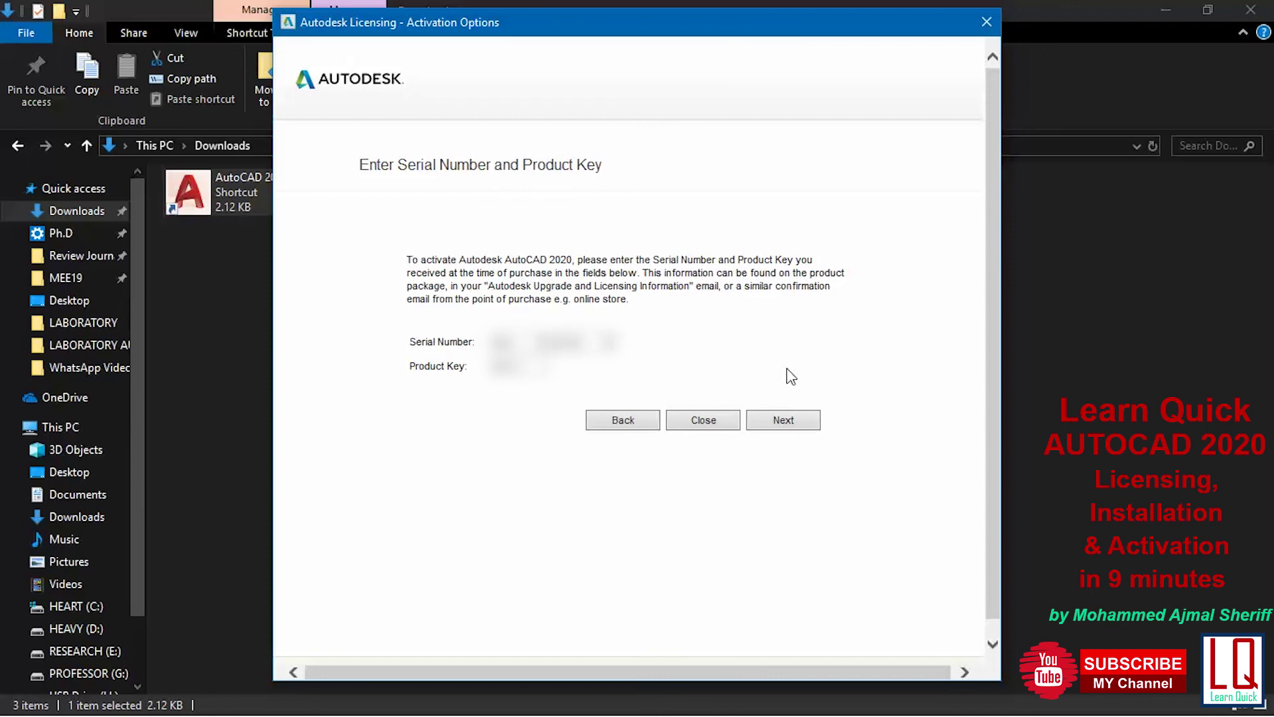
click(764, 419)
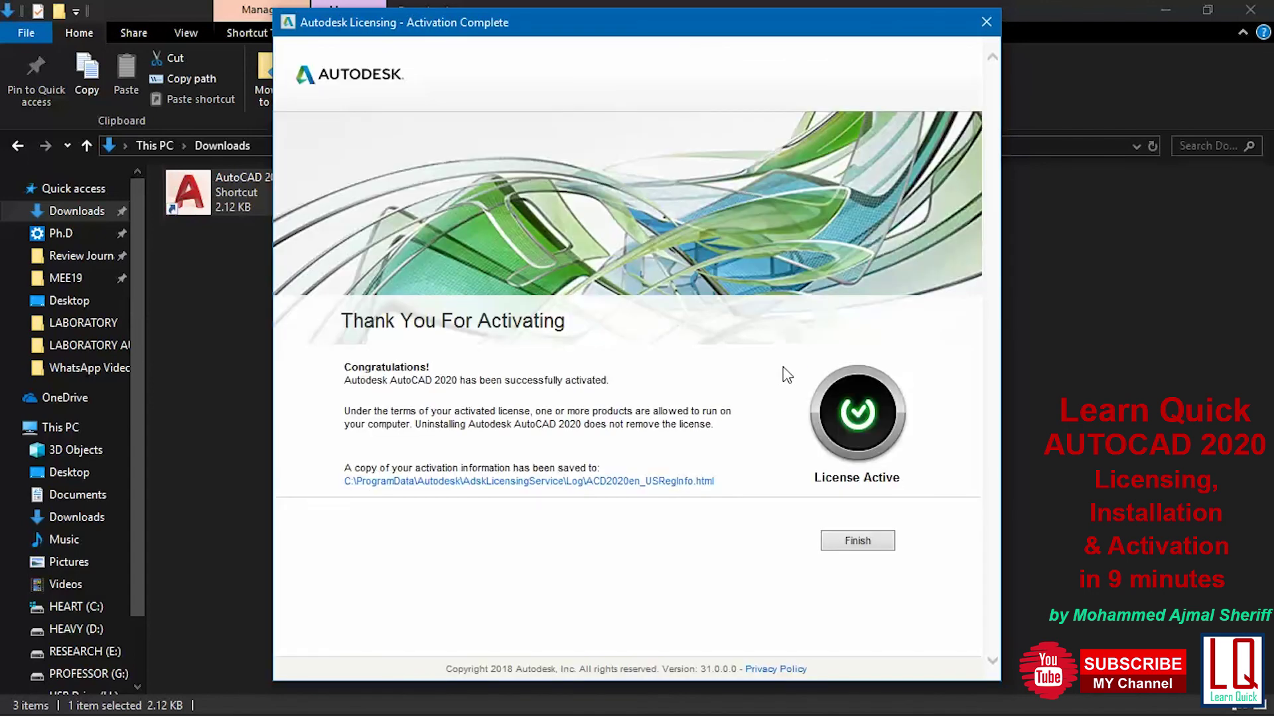
click(867, 540)
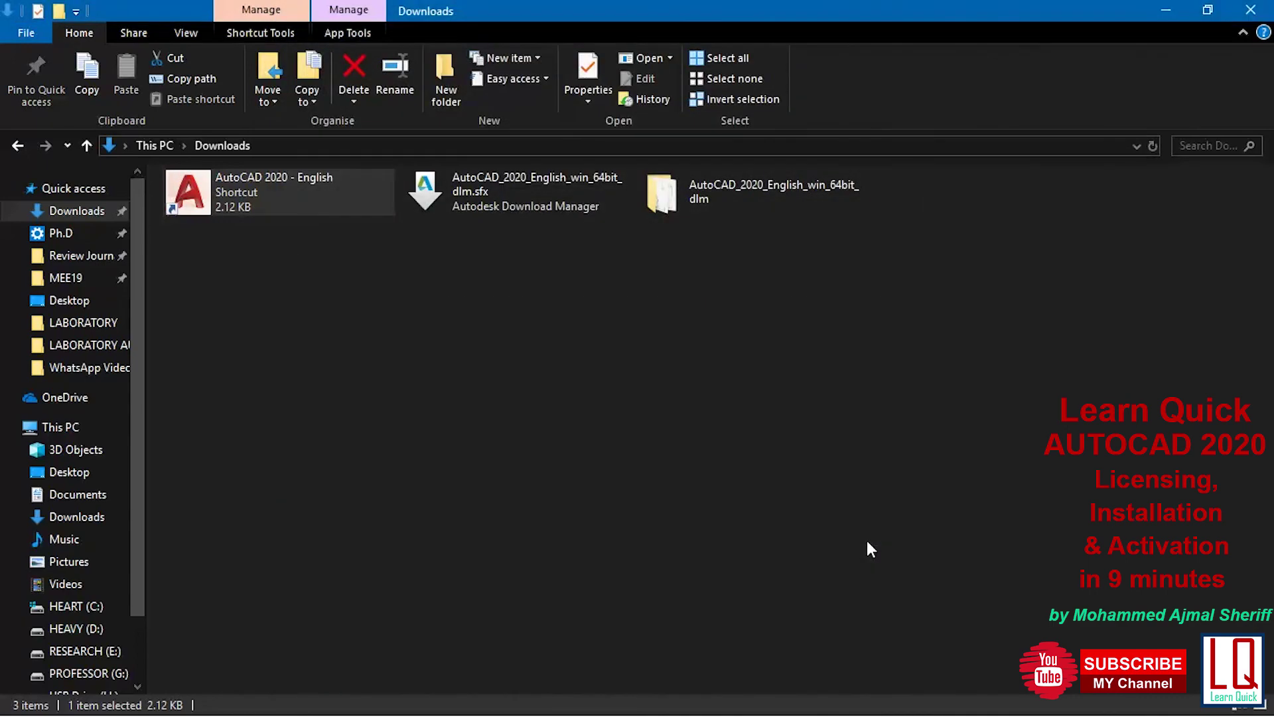